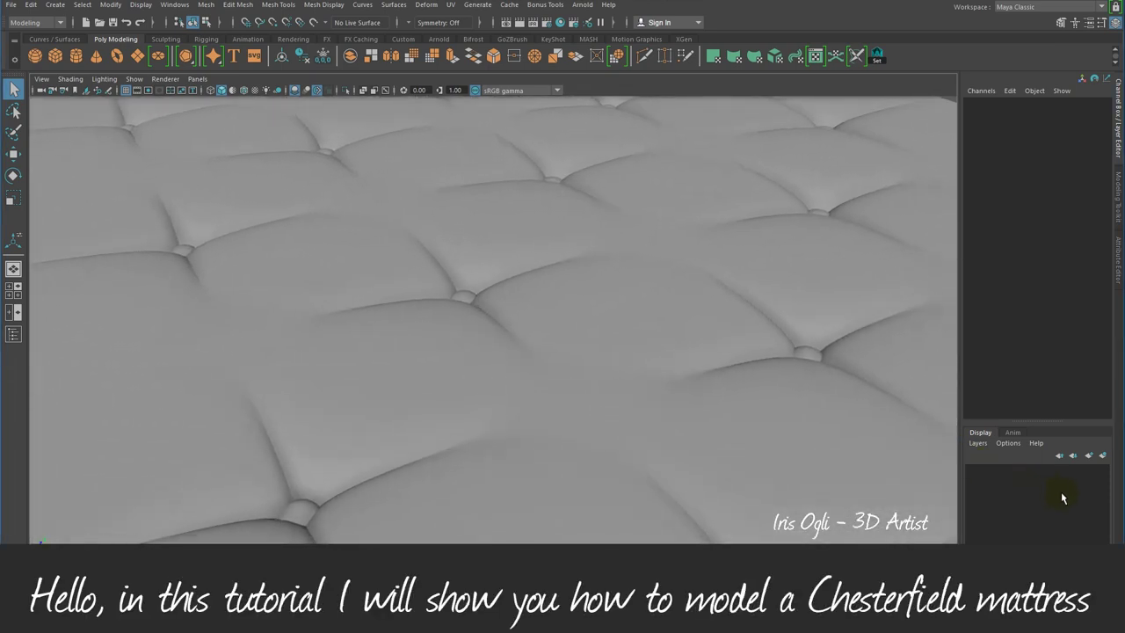
# - Move in closer to preview the finished tufted Chesterfield mattress
pyautogui.keyDown('alt'); pyautogui.moveTo(791, 320); pyautogui.dragTo(763, 317, button='right'); pyautogui.keyUp('alt')
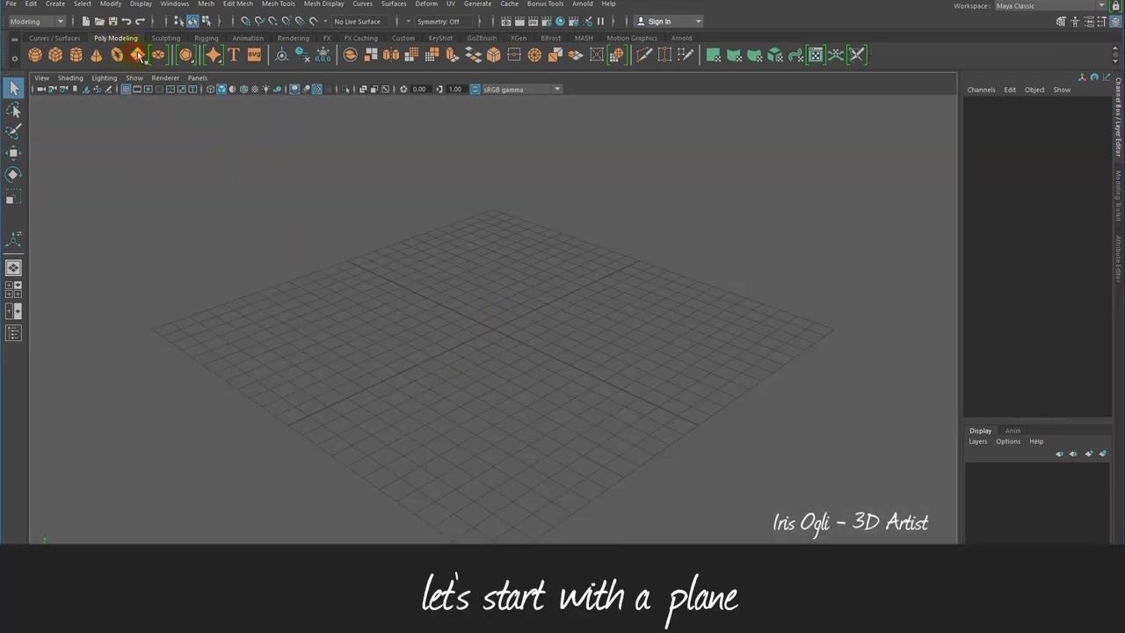
# - Create a polygon plane with 1×1 subdivisions
pyautogui.click(138, 54)
pyautogui.click(769, 374)
pyautogui.click(991, 233)
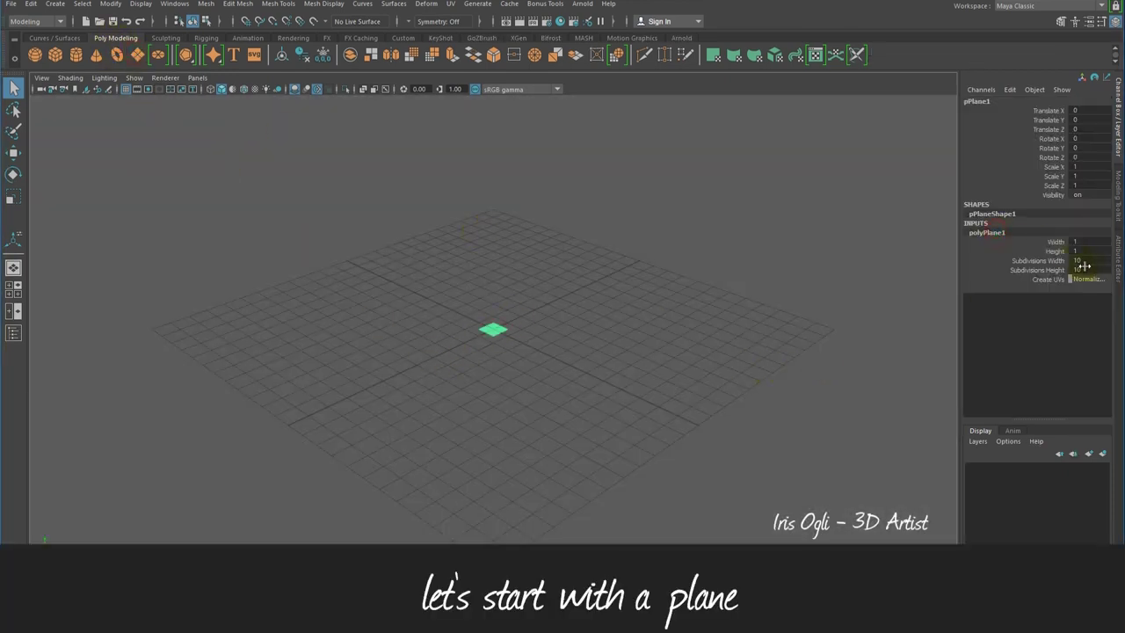
pyautogui.click(1087, 270)
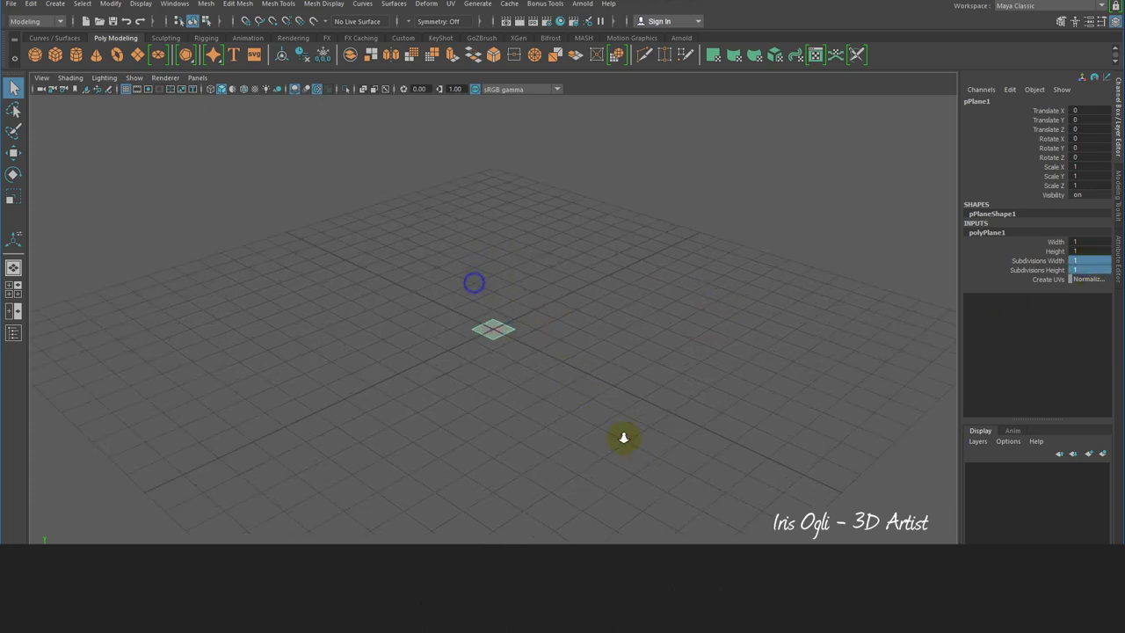
pyautogui.scroll(3, 588, 412)
pyautogui.scroll(1, 465, 264)
pyautogui.scroll(2, 583, 391)
pyautogui.scroll(2, 583, 390)
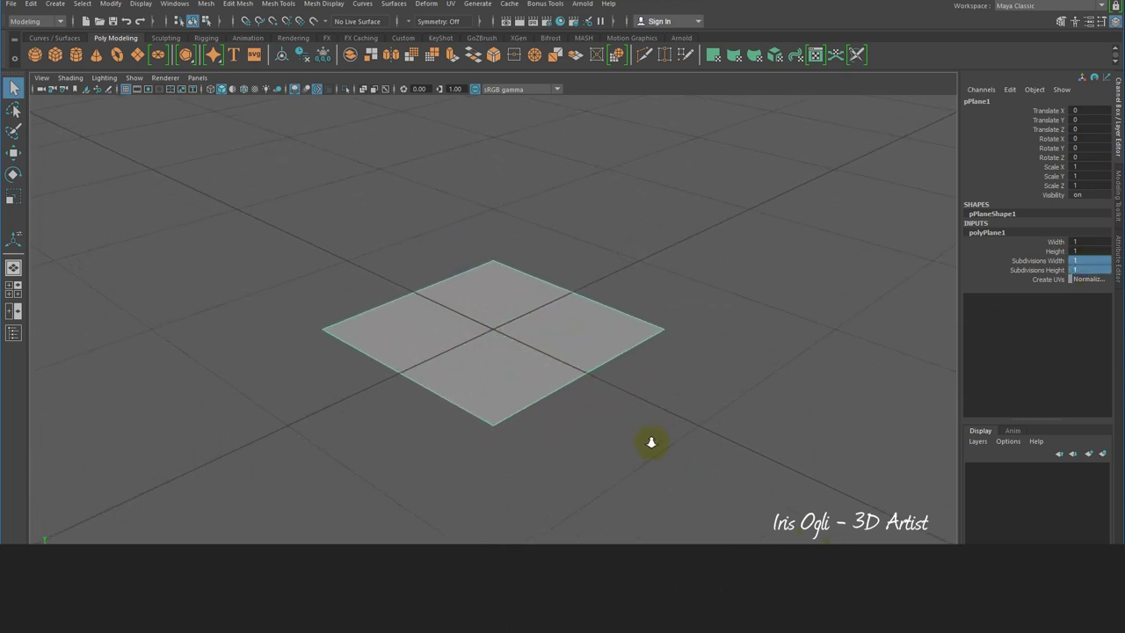
# - Poke the plane's face to add a centre vertex
pyautogui.click(240, 8)
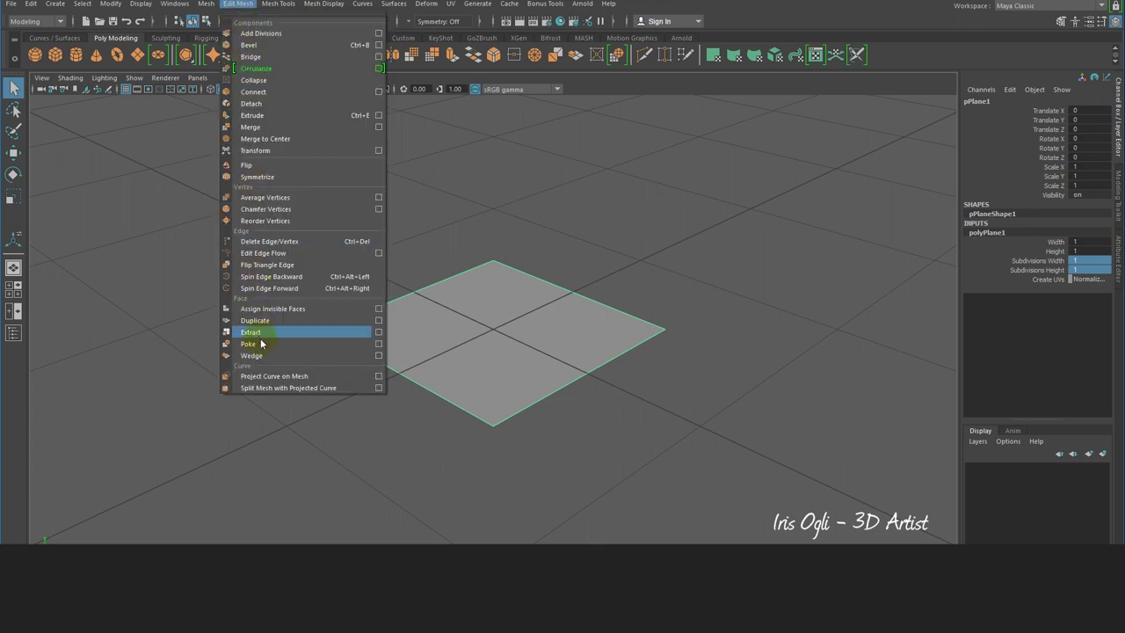
pyautogui.click(252, 343)
pyautogui.click(500, 411)
# - Bevel the diagonal centre edges with Chamfer off and Fraction 0.06
pyautogui.moveTo(628, 256); pyautogui.dragTo(627, 176, button='right')
pyautogui.click(480, 330)
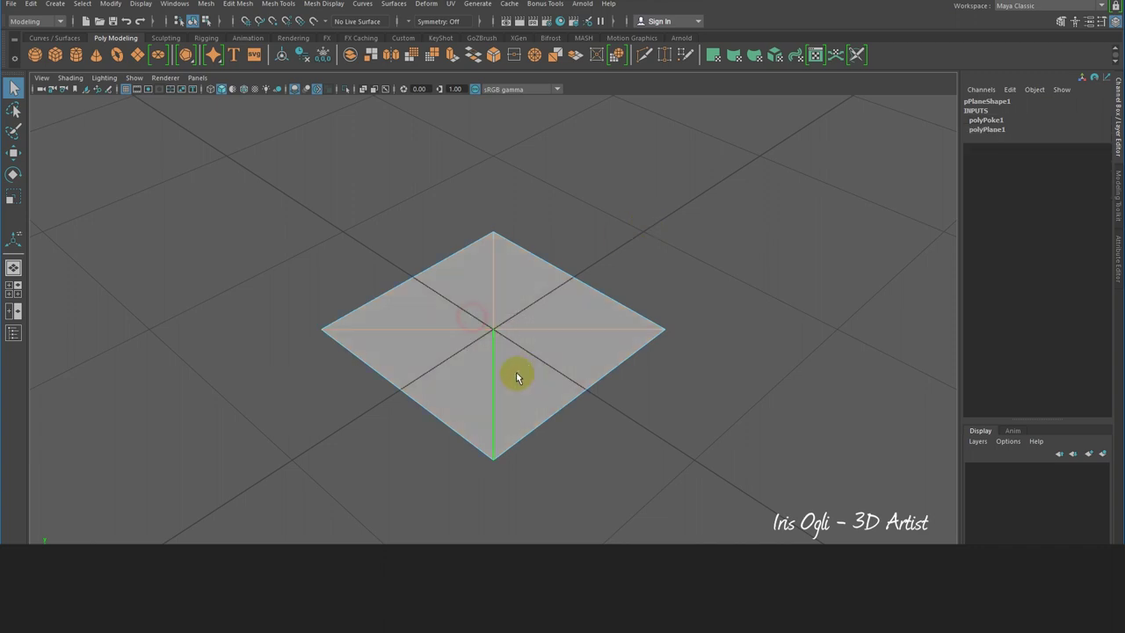
pyautogui.click(494, 55)
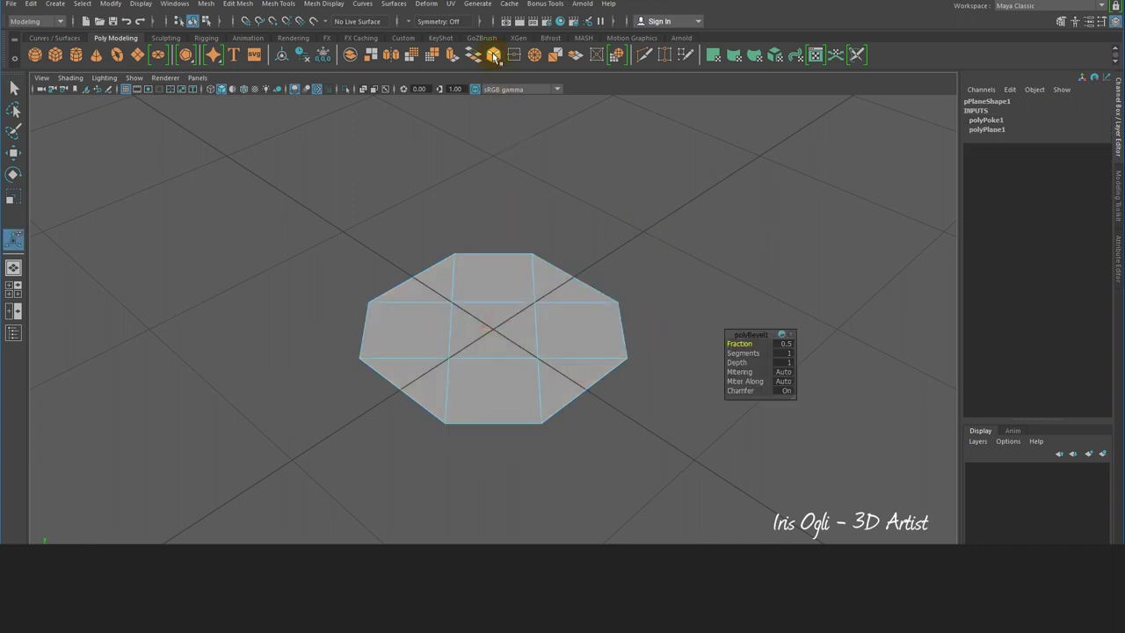
pyautogui.click(788, 391)
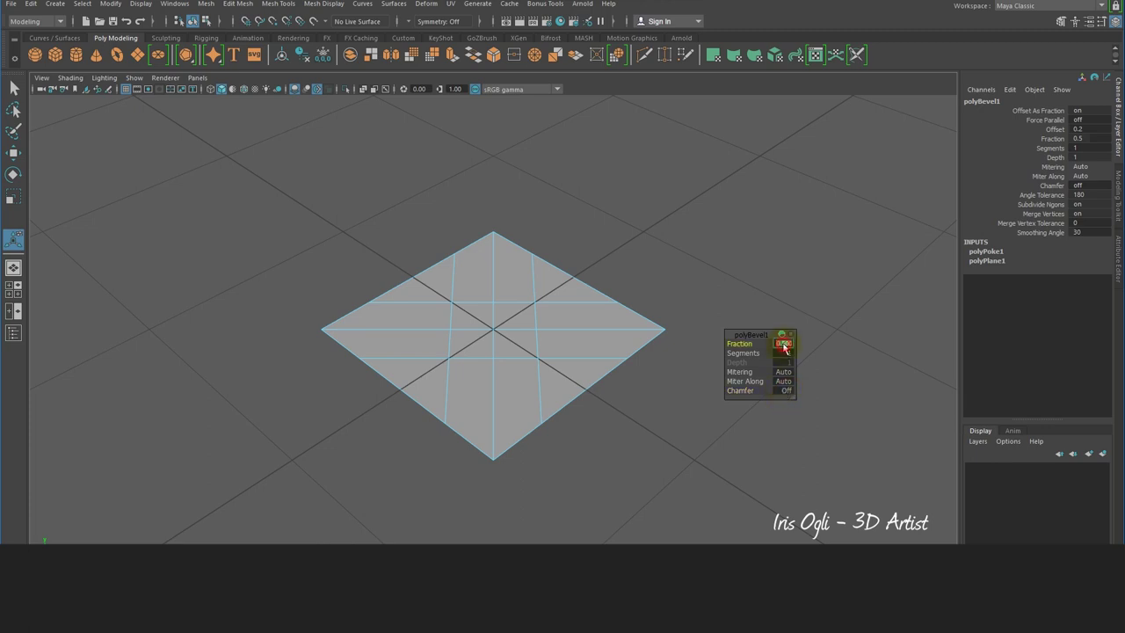
pyautogui.write('0.06')
pyautogui.press('Return')
pyautogui.scroll(-5, 540, 381)
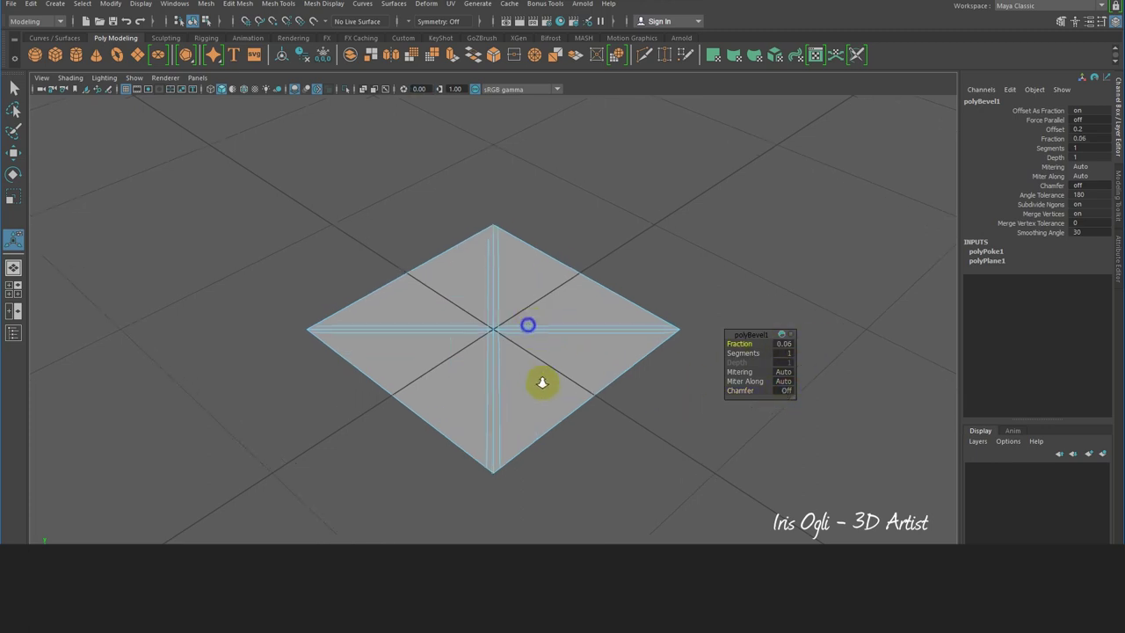
pyautogui.scroll(-5, 507, 427)
# - Select the small centre face and circularize it
pyautogui.keyDown('alt'); pyautogui.moveTo(507, 427); pyautogui.dragTo(431, 412); pyautogui.keyUp('alt')
pyautogui.scroll(-5, 497, 489)
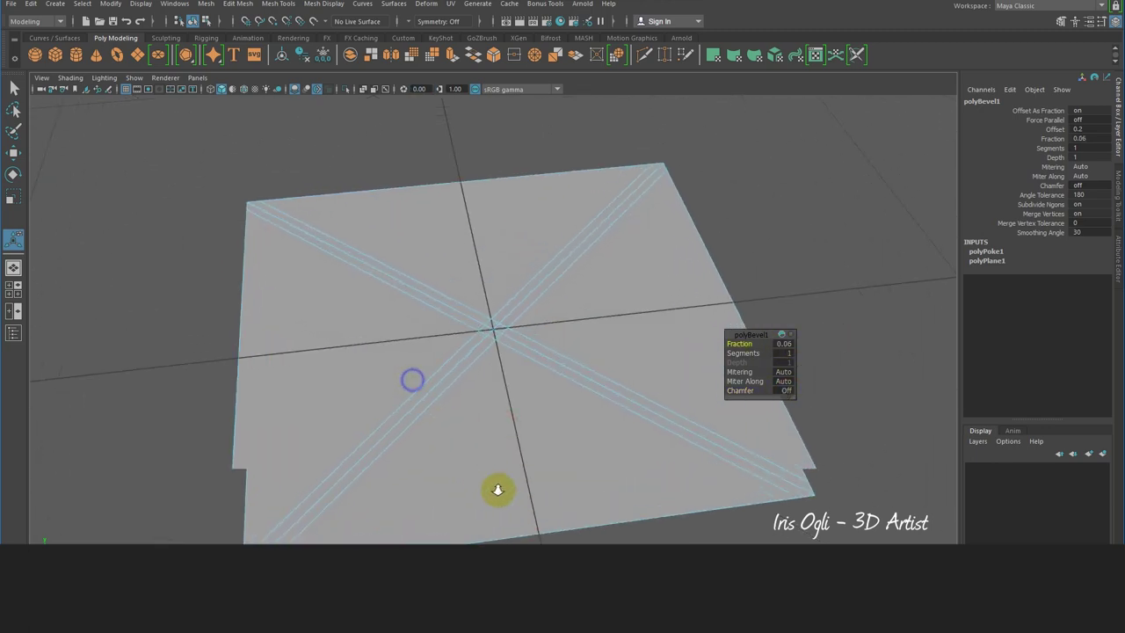
pyautogui.scroll(-5, 497, 489)
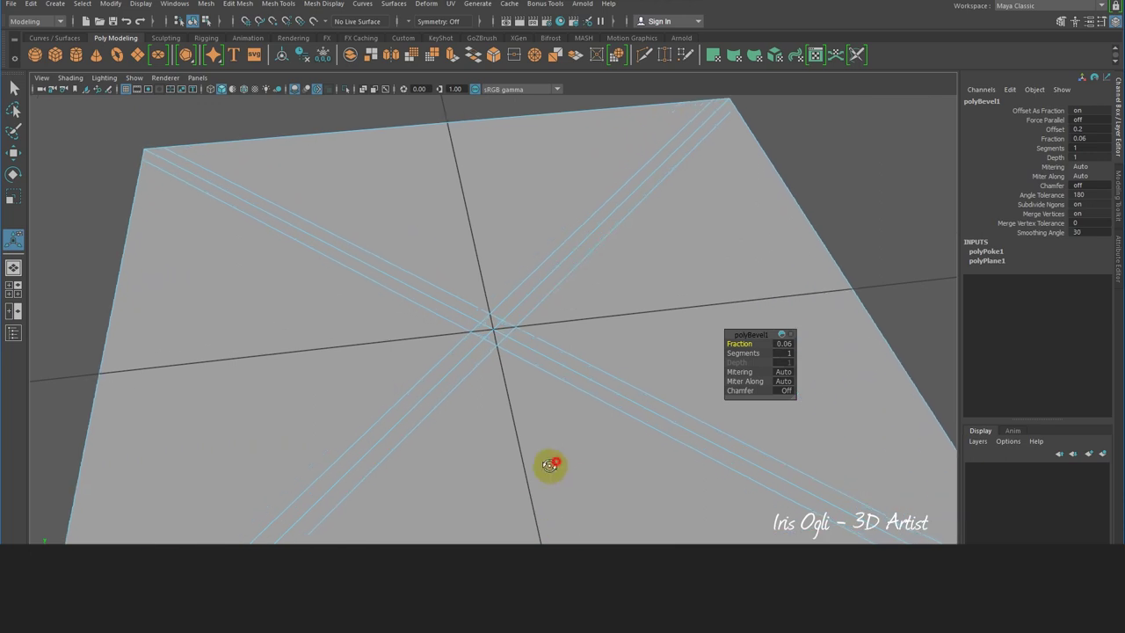
pyautogui.scroll(-3, 548, 465)
pyautogui.moveTo(544, 283); pyautogui.dragTo(498, 356, button='right')
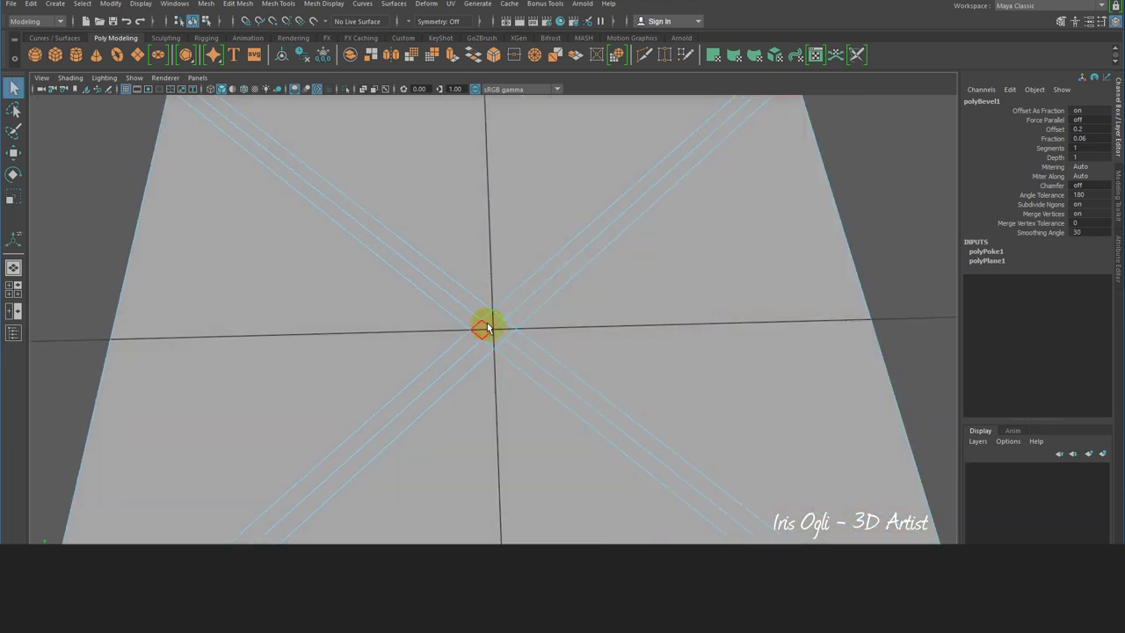
pyautogui.click(499, 334)
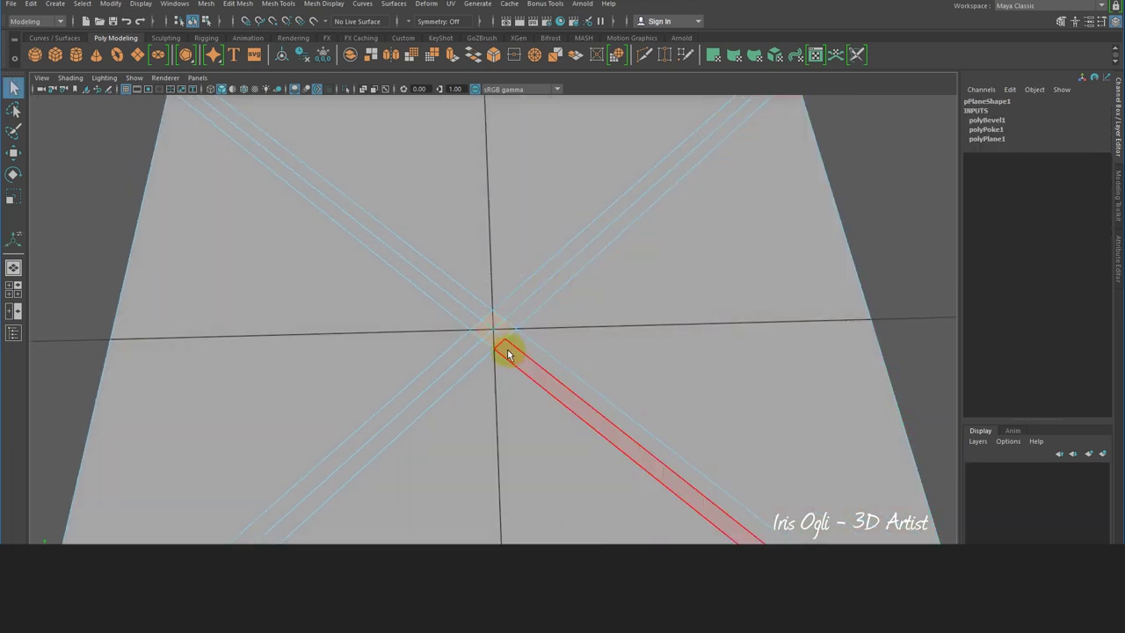
pyautogui.click(616, 54)
# - Extrude the round centre face and push it down into the surface
pyautogui.moveTo(528, 328)
pyautogui.keyDown('alt'); pyautogui.mouseDown()
pyautogui.moveTo(497, 272)
pyautogui.moveTo(484, 106)
pyautogui.mouseUp(); pyautogui.keyUp('alt')
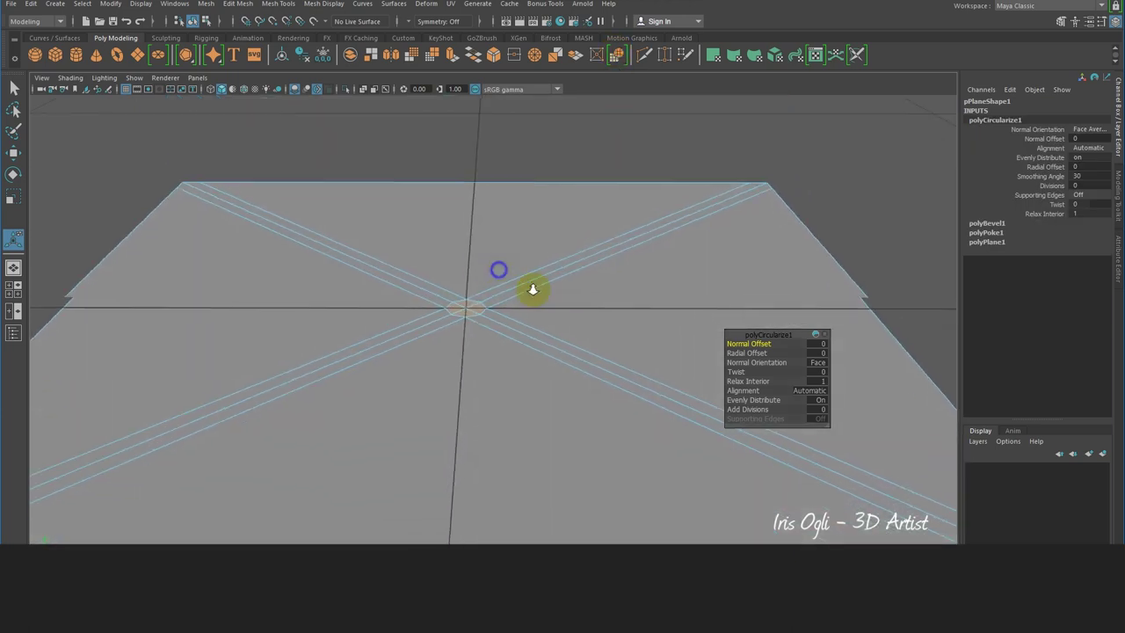
pyautogui.click(451, 55)
pyautogui.moveTo(479, 276); pyautogui.dragTo(483, 325)
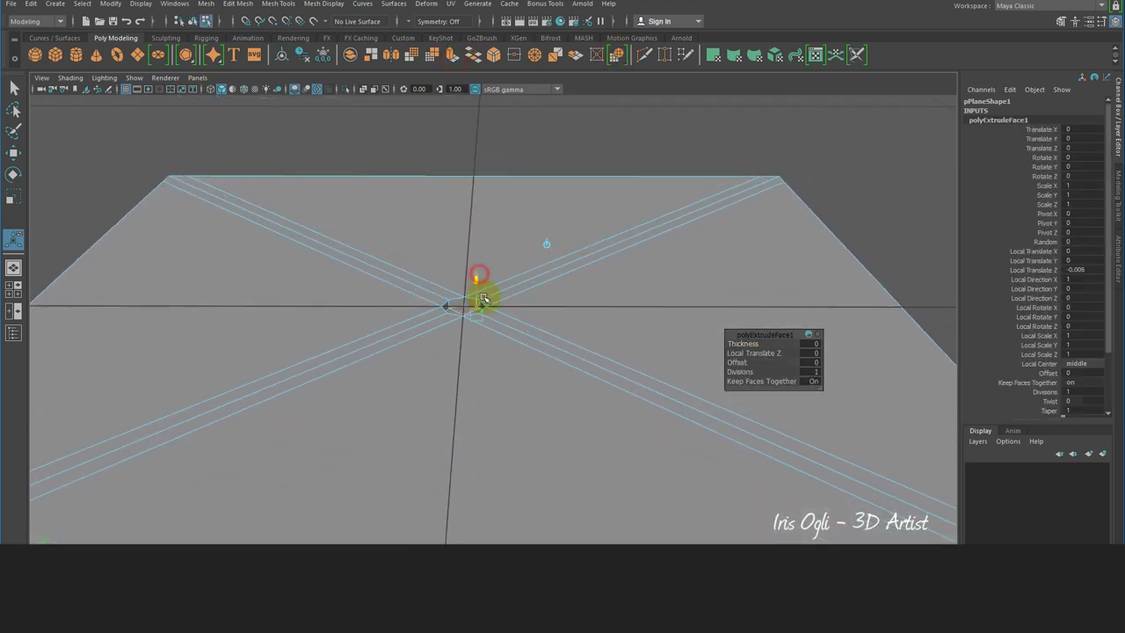
pyautogui.moveTo(590, 329)
pyautogui.keyDown('alt'); pyautogui.mouseDown()
pyautogui.moveTo(567, 340)
pyautogui.moveTo(528, 327)
pyautogui.mouseUp(); pyautogui.keyUp('alt')
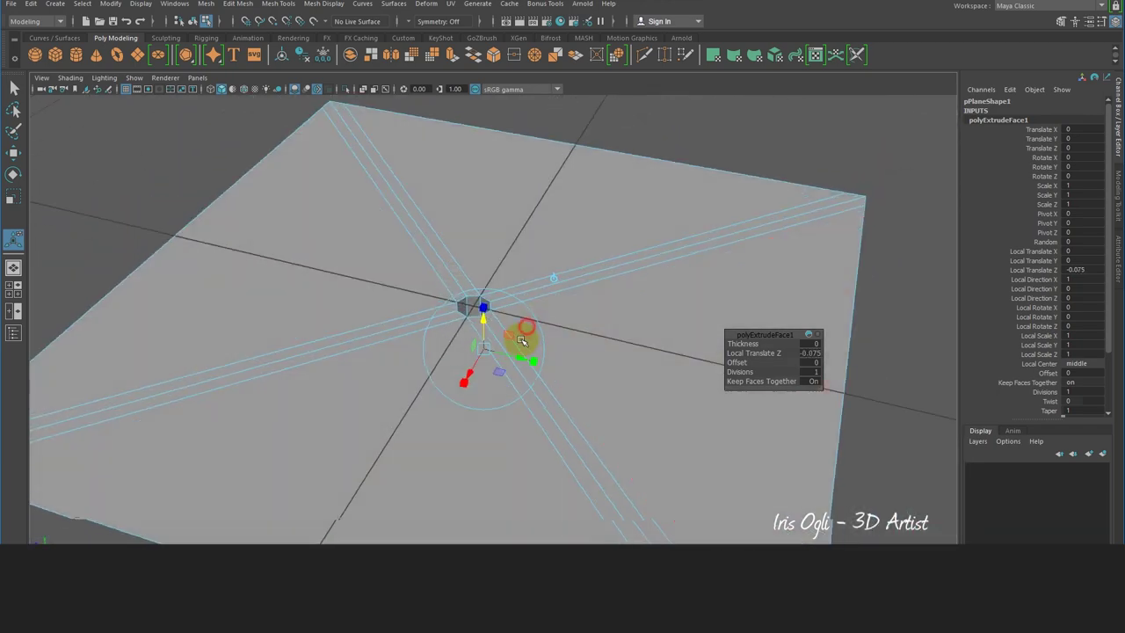
# - Move the centre vertex down in Y to deepen the grooves
pyautogui.moveTo(522, 318); pyautogui.dragTo(456, 313, button='right')
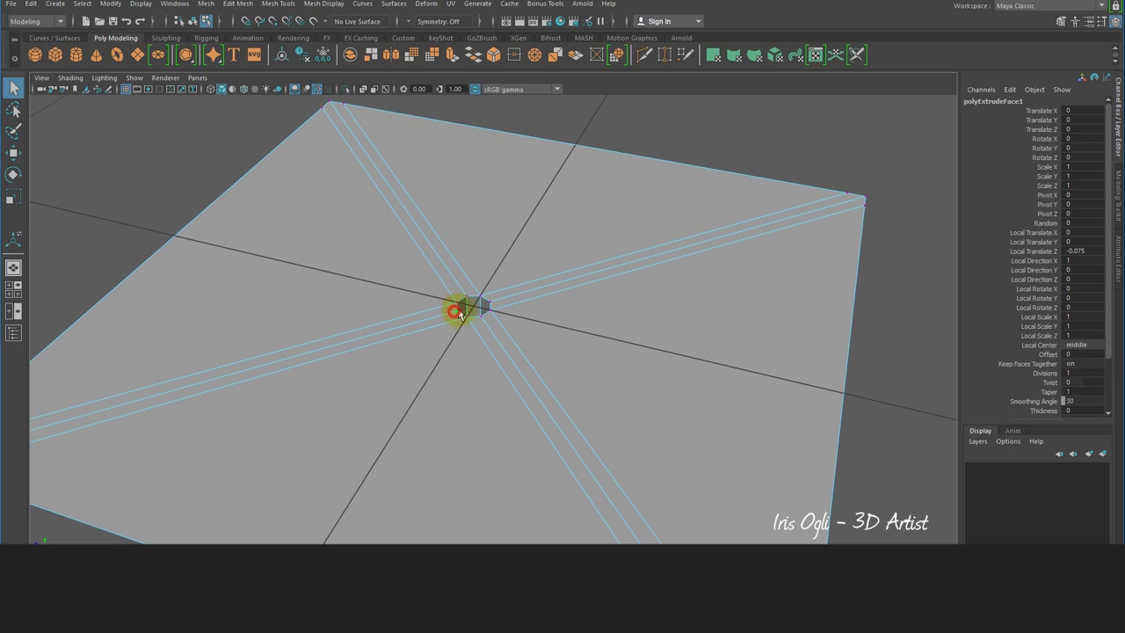
pyautogui.click(461, 302)
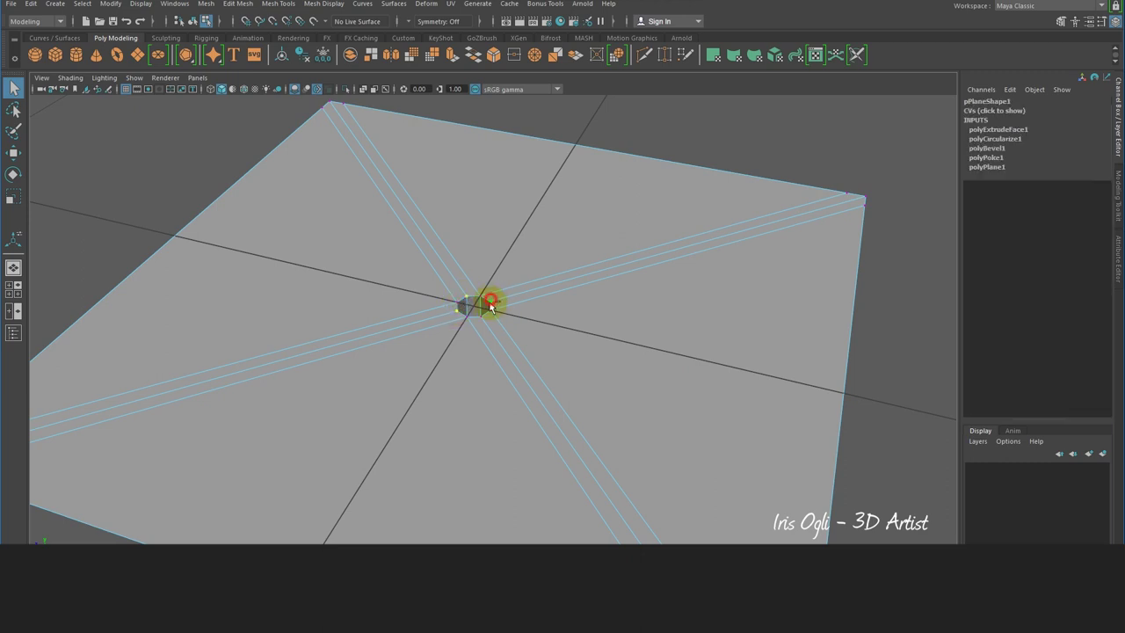
pyautogui.click(13, 152)
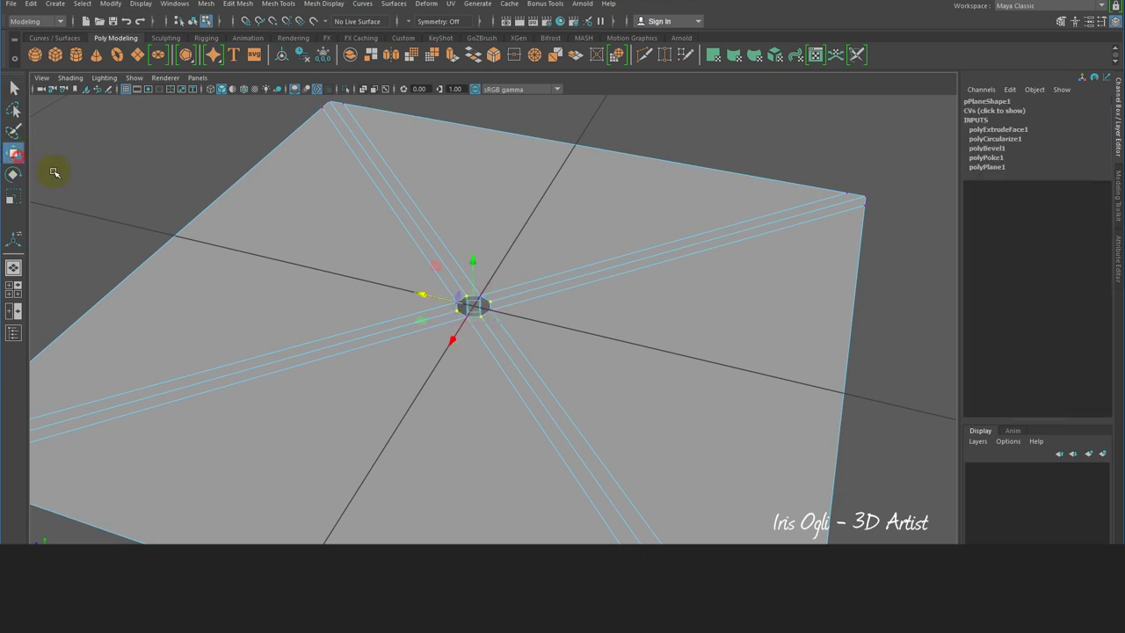
pyautogui.moveTo(477, 281)
pyautogui.keyDown('alt'); pyautogui.mouseDown()
pyautogui.moveTo(472, 258)
pyautogui.moveTo(469, 271)
pyautogui.mouseUp(); pyautogui.keyUp('alt')
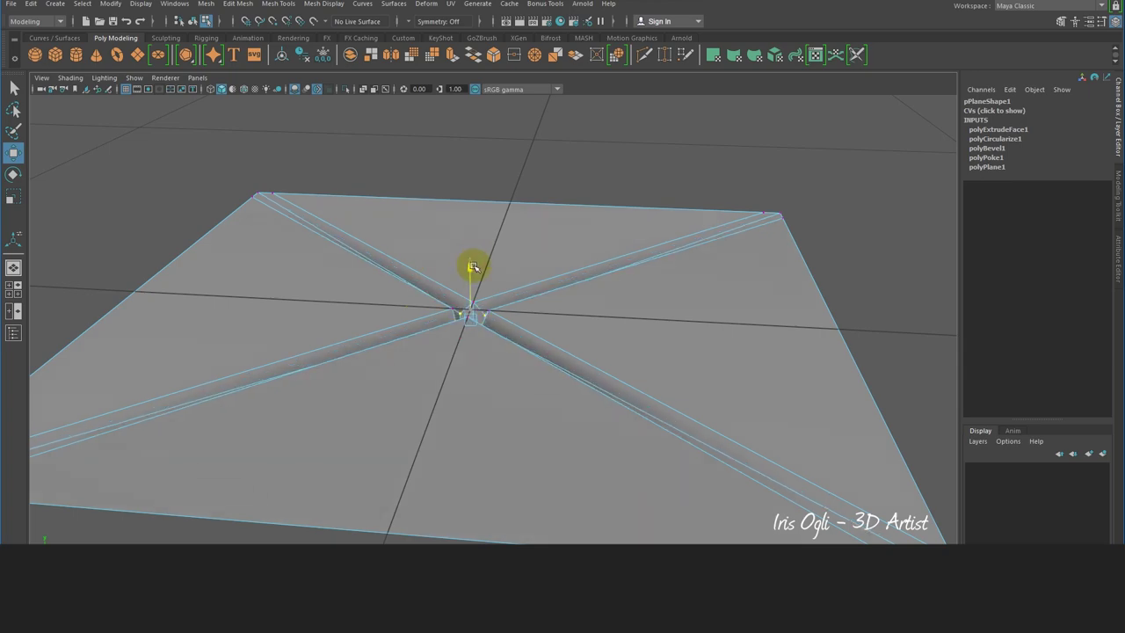
pyautogui.keyDown('alt'); pyautogui.moveTo(487, 342); pyautogui.dragTo(489, 364, button='right'); pyautogui.keyUp('alt')
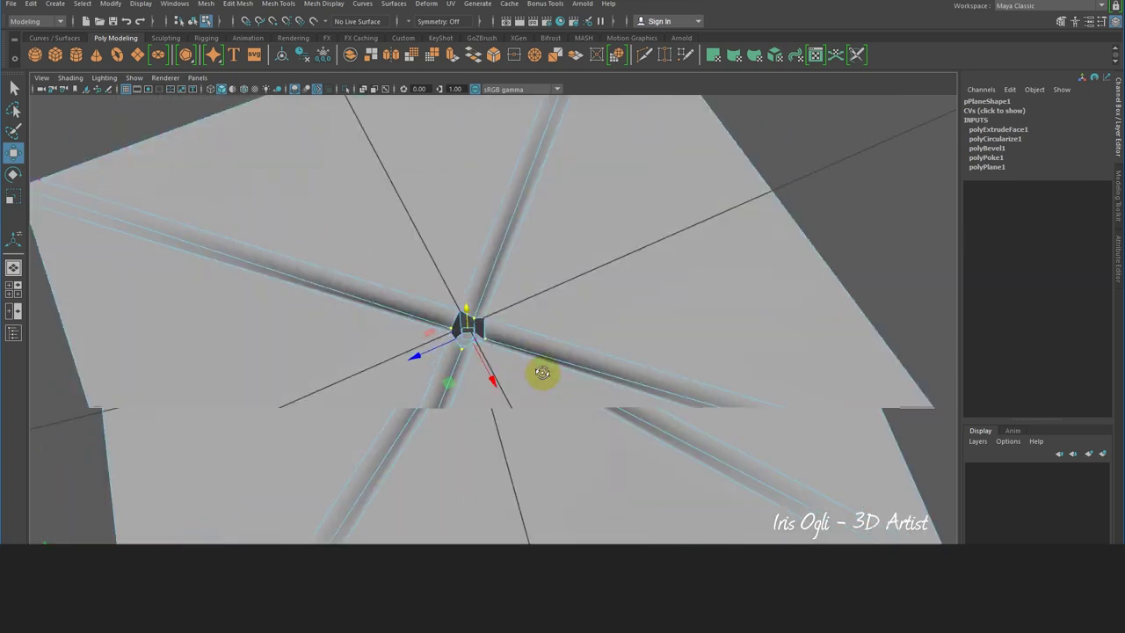
pyautogui.keyDown('alt'); pyautogui.moveTo(489, 363); pyautogui.dragTo(510, 346); pyautogui.keyUp('alt')
# - Preview the plane in smooth mode 3 and inspect the central dimple up close
pyautogui.press('F8')
pyautogui.keyDown('alt'); pyautogui.moveTo(617, 281); pyautogui.dragTo(610, 334, button='right'); pyautogui.keyUp('alt')
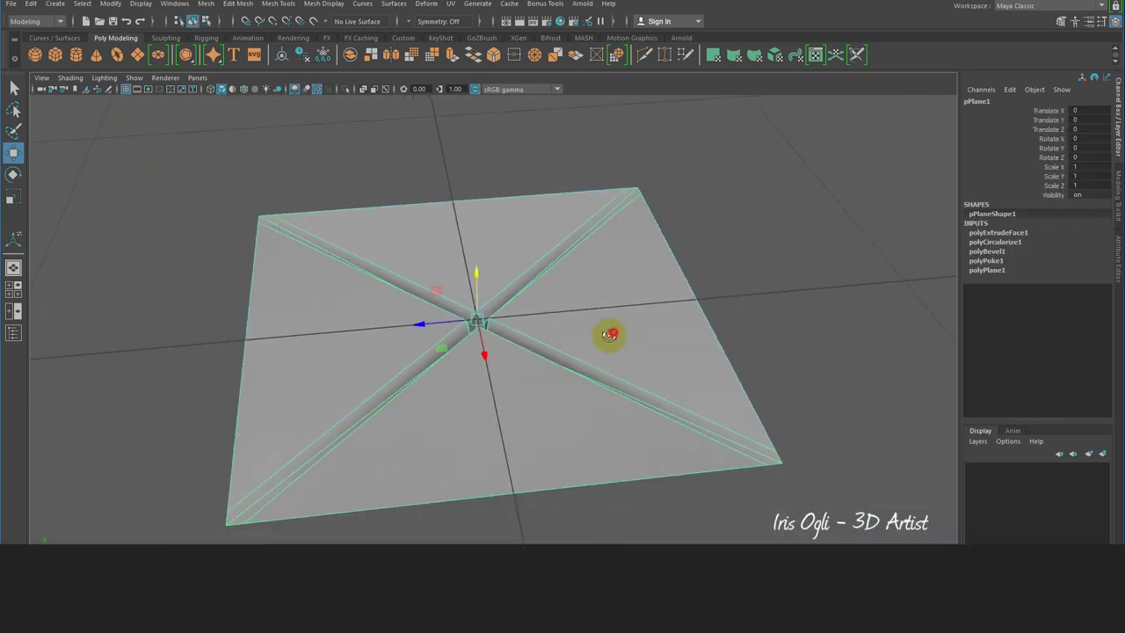
pyautogui.keyDown('alt'); pyautogui.moveTo(610, 333); pyautogui.dragTo(602, 342); pyautogui.keyUp('alt')
pyautogui.press('3')
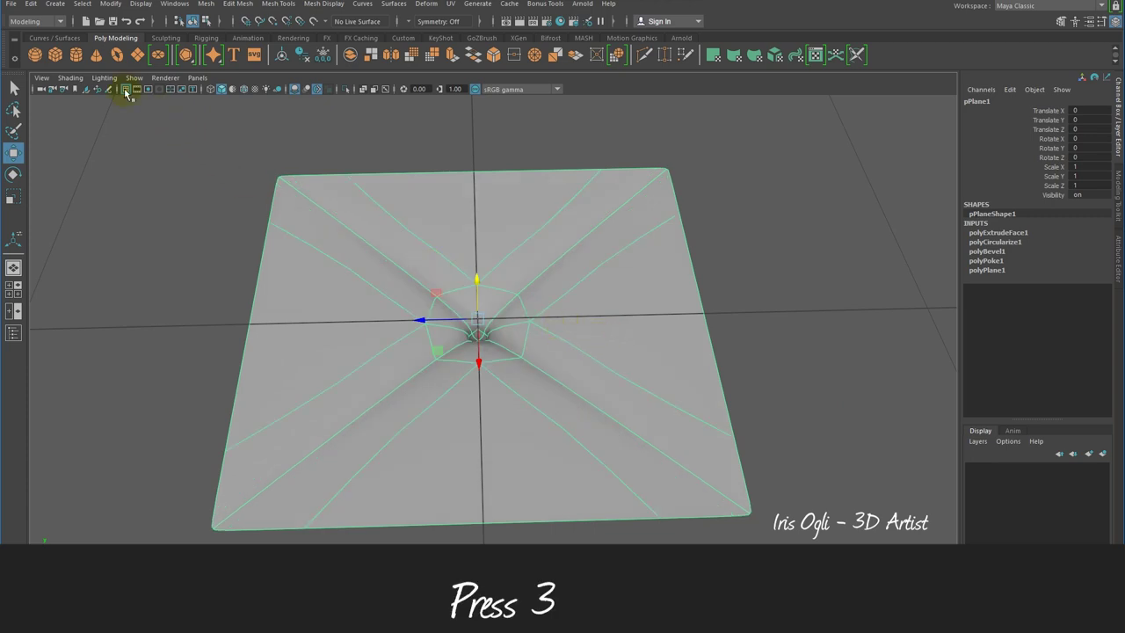
pyautogui.moveTo(726, 422)
pyautogui.keyDown('alt'); pyautogui.mouseDown()
pyautogui.moveTo(713, 413)
pyautogui.moveTo(753, 401)
pyautogui.moveTo(686, 431)
pyautogui.moveTo(746, 442)
pyautogui.moveTo(492, 291)
pyautogui.mouseUp(); pyautogui.keyUp('alt')
pyautogui.click(761, 402)
pyautogui.moveTo(492, 291)
pyautogui.keyDown('alt'); pyautogui.mouseDown(button='right')
pyautogui.moveTo(545, 352)
pyautogui.moveTo(767, 496)
pyautogui.mouseUp(button='right'); pyautogui.keyUp('alt')
pyautogui.moveTo(766, 496)
pyautogui.keyDown('alt'); pyautogui.mouseDown()
pyautogui.moveTo(465, 427)
pyautogui.moveTo(427, 395)
pyautogui.mouseUp(); pyautogui.keyUp('alt')
pyautogui.keyDown('alt'); pyautogui.moveTo(427, 394); pyautogui.dragTo(512, 487, button='right'); pyautogui.keyUp('alt')
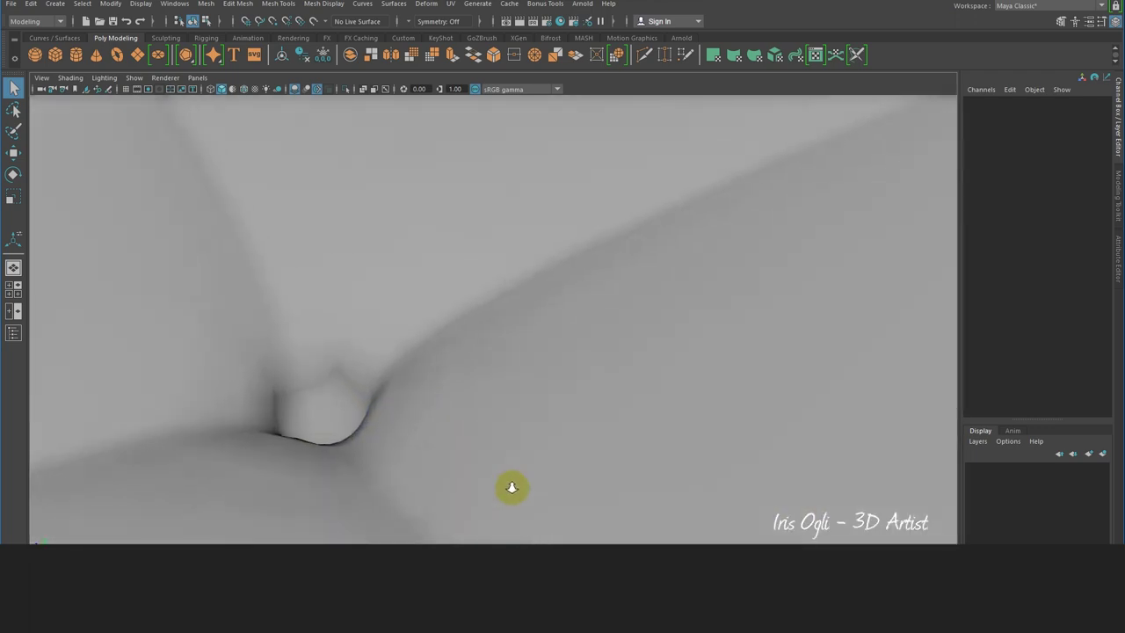
# - Select the two faces inside the central hole
pyautogui.click(452, 422)
pyautogui.moveTo(359, 289); pyautogui.dragTo(321, 369, button='right')
pyautogui.click(286, 423)
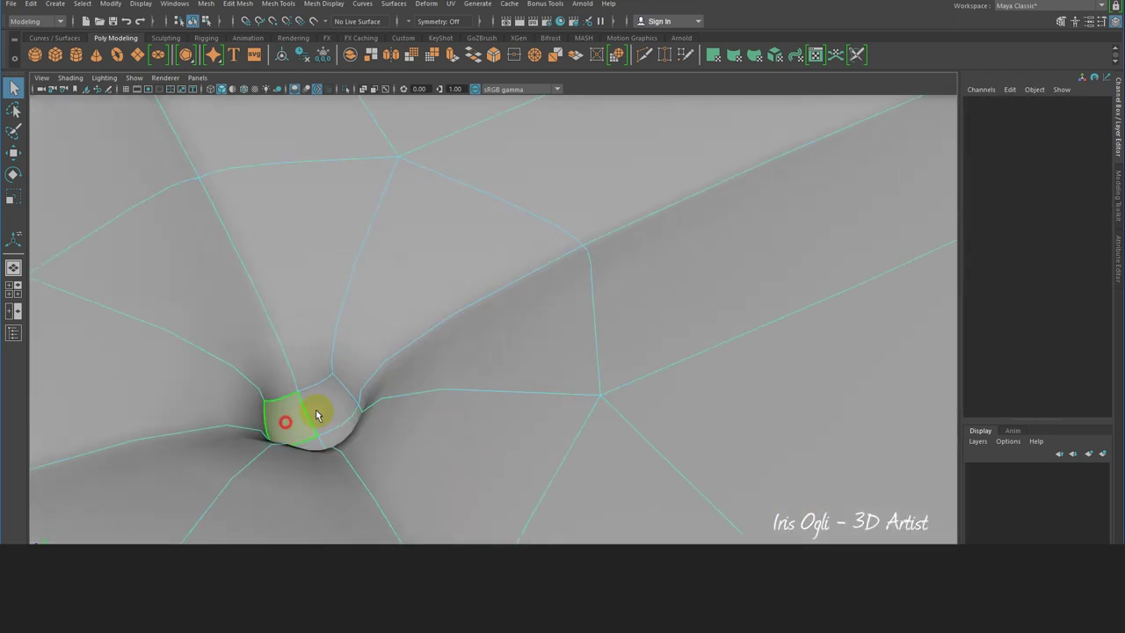
pyautogui.keyDown('shift'); pyautogui.click(325, 404); pyautogui.keyUp('shift')
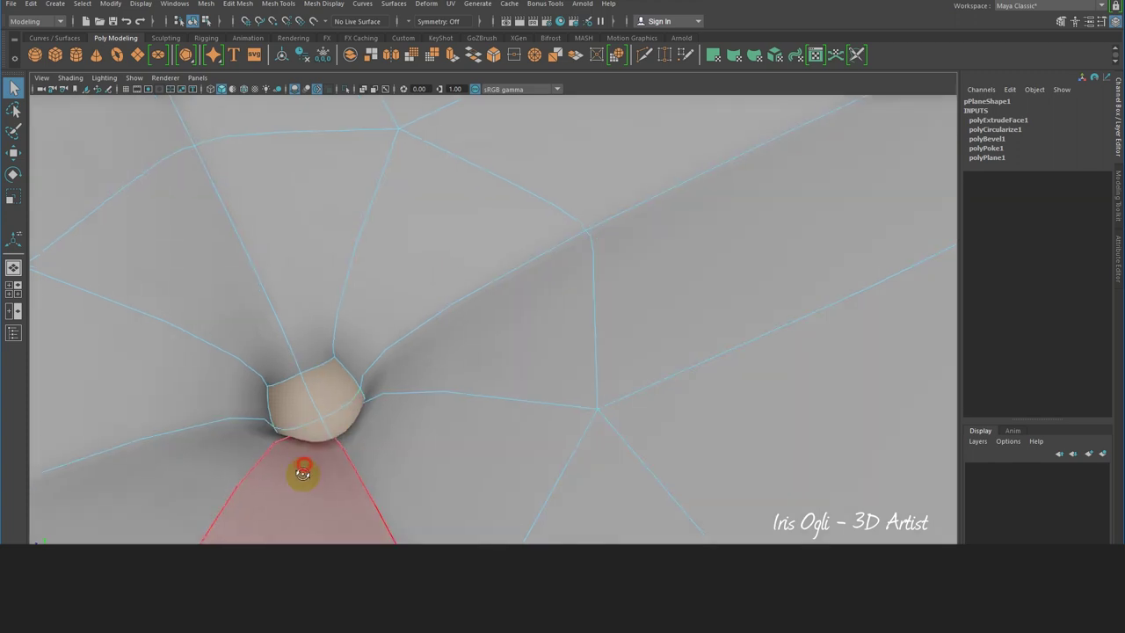
pyautogui.keyDown('alt'); pyautogui.moveTo(321, 452); pyautogui.dragTo(363, 407, button='middle'); pyautogui.keyUp('alt')
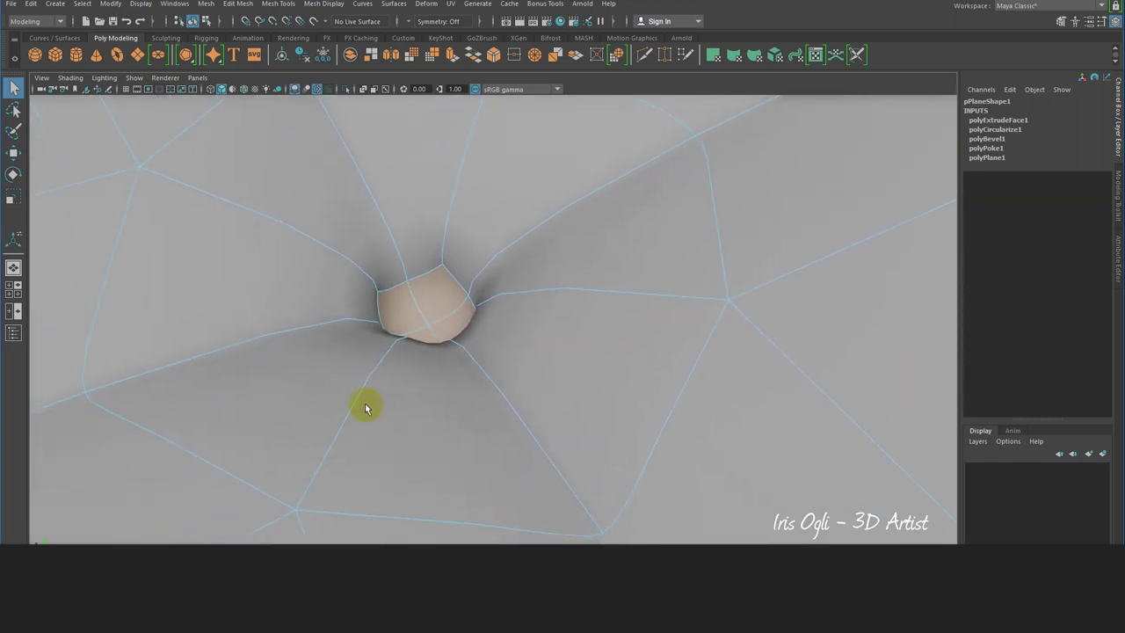
# - Extrude the hole faces four times, nudging each in or out and scaling up about half
pyautogui.click(452, 55)
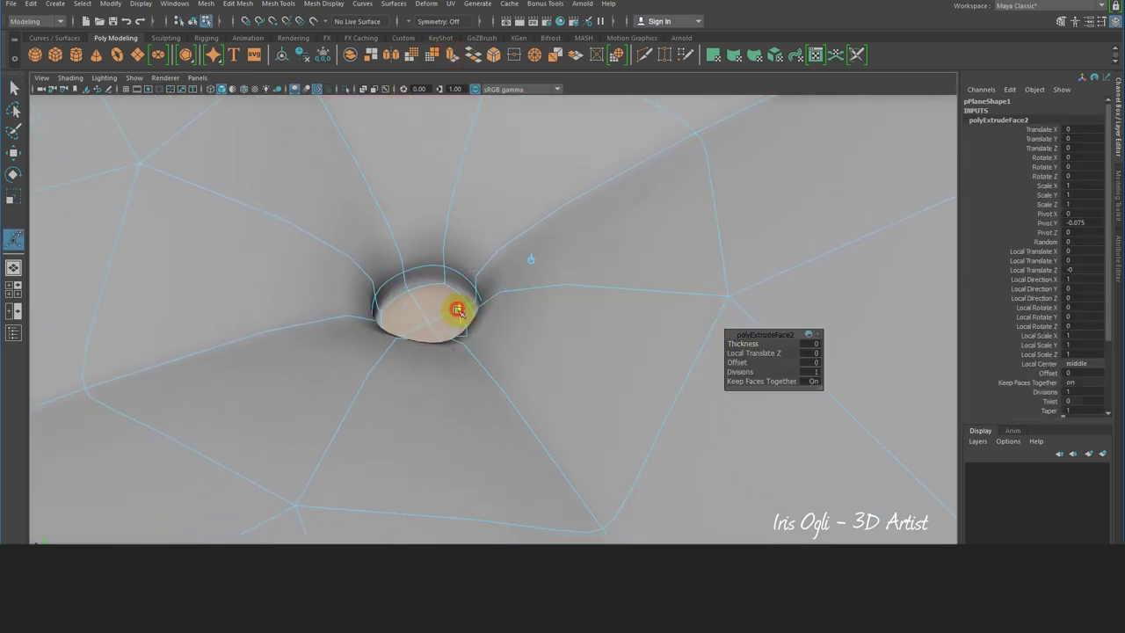
pyautogui.moveTo(457, 310)
pyautogui.mouseDown()
pyautogui.moveTo(463, 340)
pyautogui.moveTo(446, 345)
pyautogui.mouseUp()
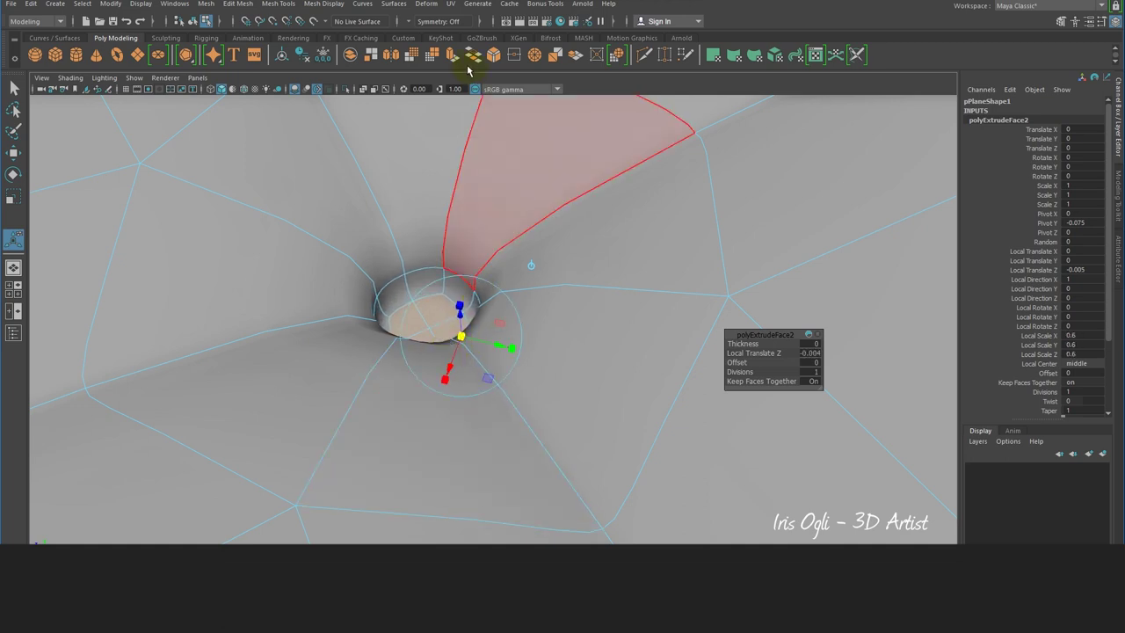
pyautogui.click(453, 56)
pyautogui.moveTo(454, 316); pyautogui.dragTo(452, 298)
pyautogui.click(454, 55)
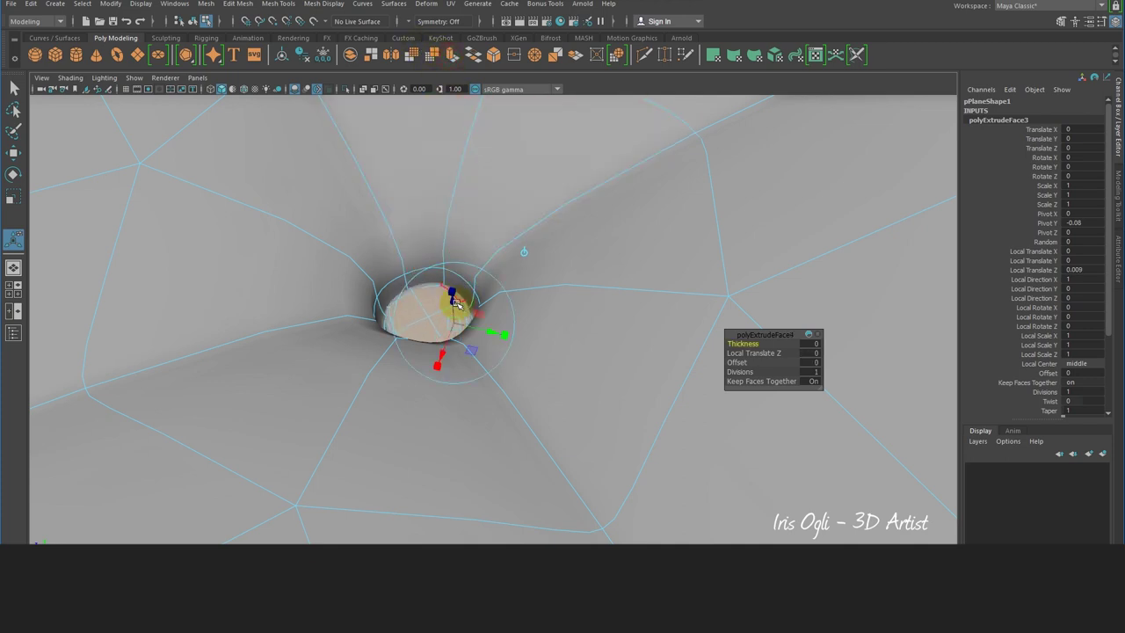
pyautogui.moveTo(451, 296); pyautogui.dragTo(452, 307)
pyautogui.moveTo(435, 356); pyautogui.dragTo(474, 304)
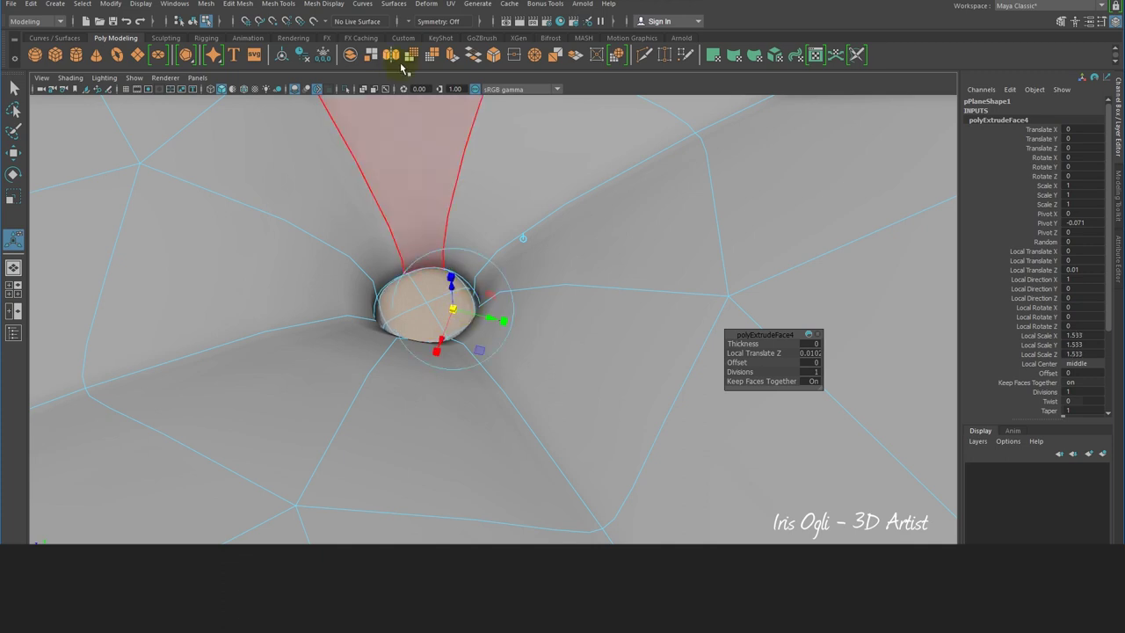
pyautogui.click(452, 55)
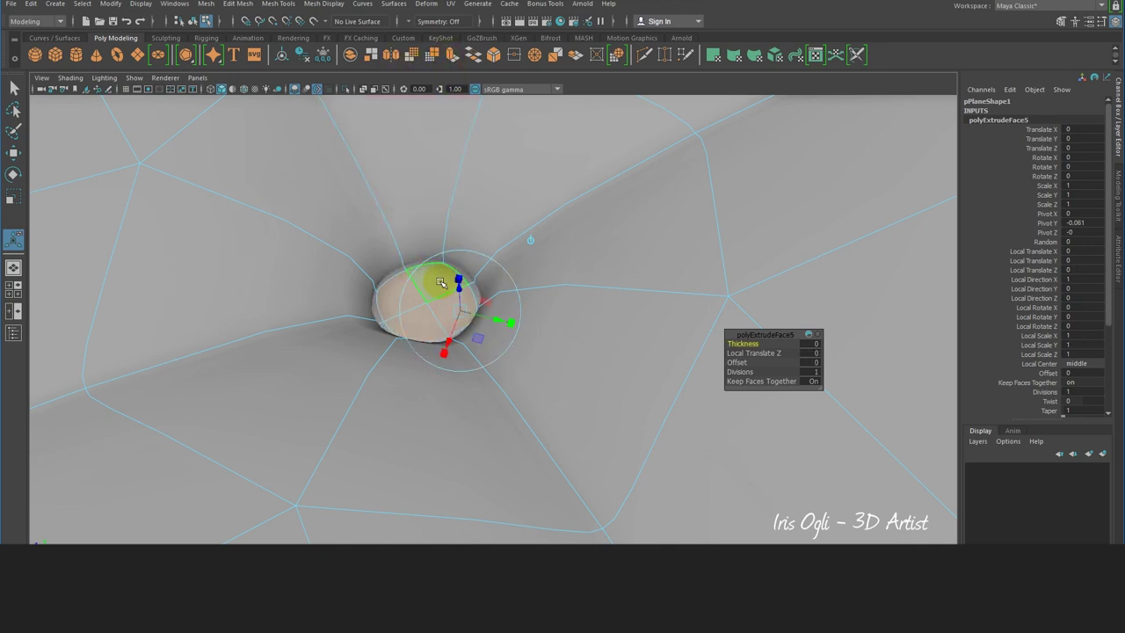
pyautogui.moveTo(461, 288); pyautogui.dragTo(452, 269)
# - Select the sunken button face, then return to object mode and frame the tile
pyautogui.press('q')
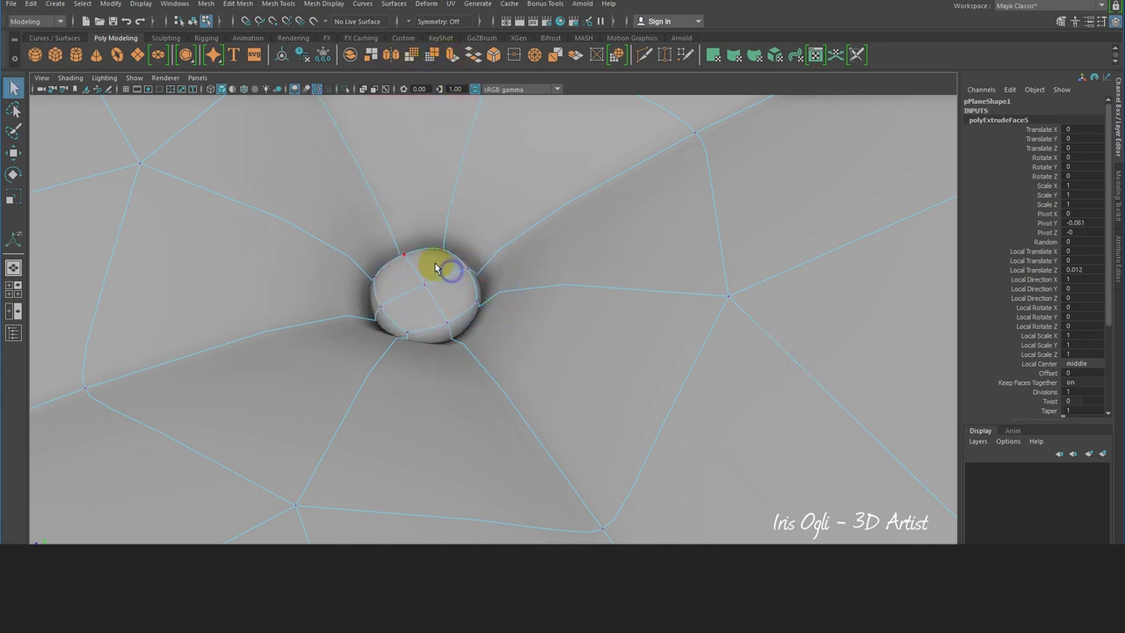
pyautogui.click(424, 286)
pyautogui.click(12, 152)
pyautogui.moveTo(472, 259)
pyautogui.keyDown('alt'); pyautogui.mouseDown()
pyautogui.moveTo(468, 247)
pyautogui.moveTo(430, 254)
pyautogui.moveTo(482, 307)
pyautogui.mouseUp(); pyautogui.keyUp('alt')
pyautogui.press('F8')
pyautogui.press('q')
pyautogui.keyDown('alt'); pyautogui.moveTo(482, 306); pyautogui.dragTo(462, 364, button='right'); pyautogui.keyUp('alt')
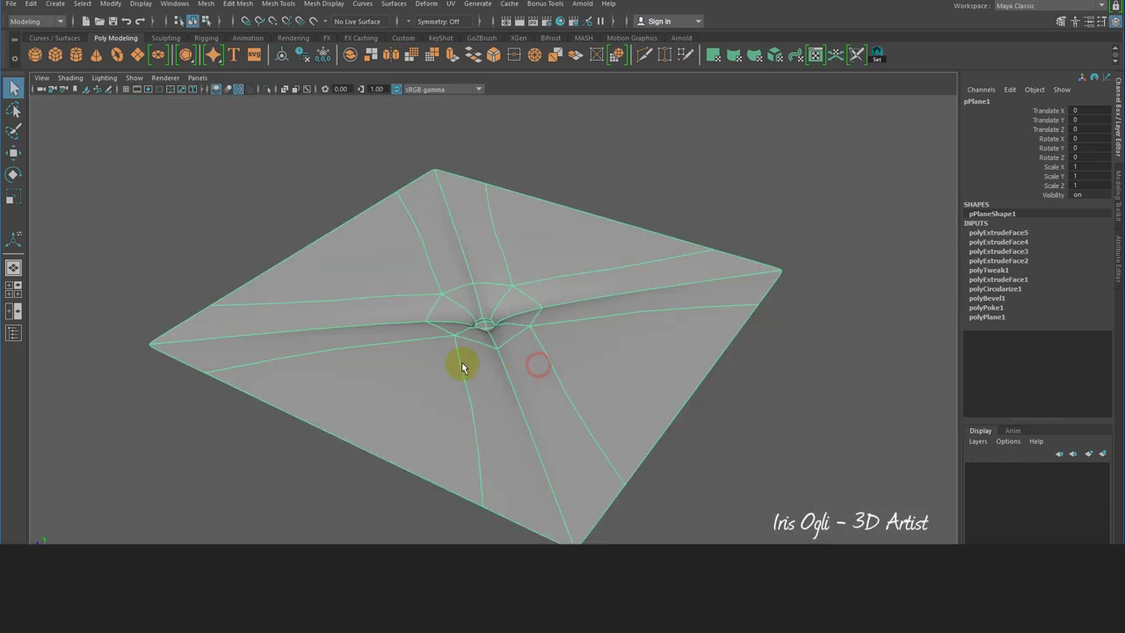
# - Duplicate Special the tile 6 times with Translate X 1, then select the whole row
pyautogui.click(32, 4)
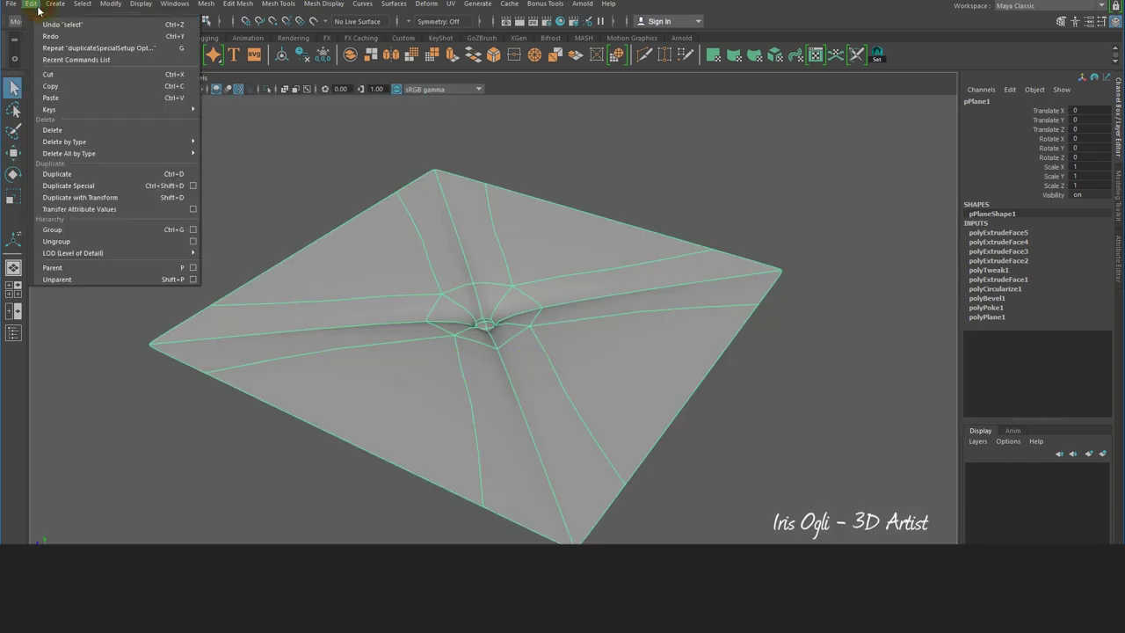
pyautogui.click(193, 187)
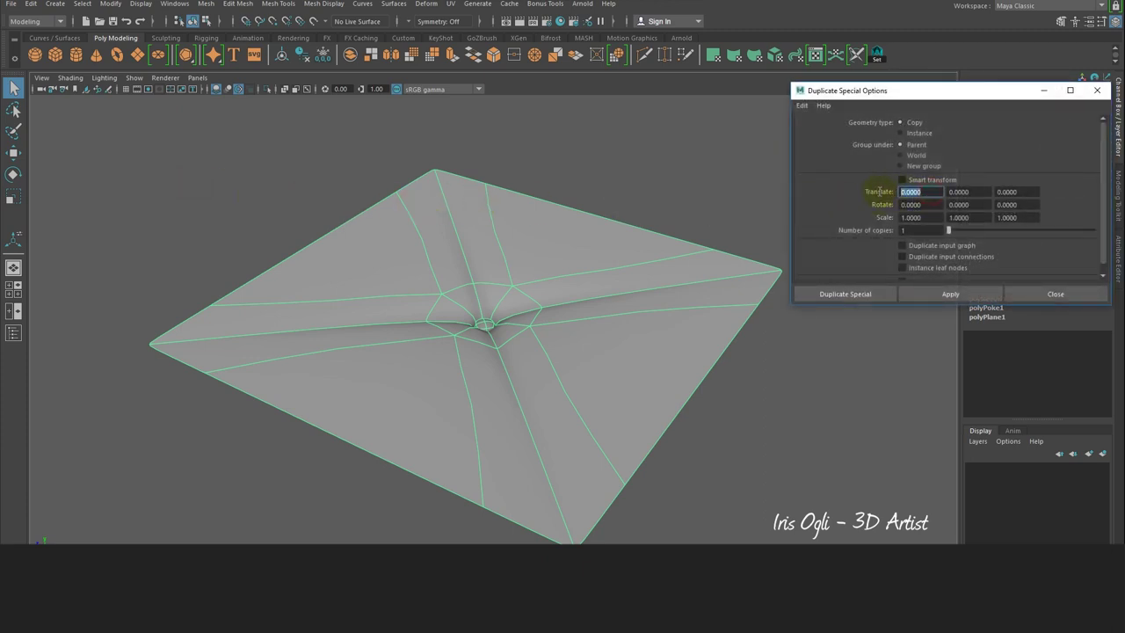
pyautogui.click(909, 230)
pyautogui.write('6')
pyautogui.click(844, 294)
pyautogui.keyDown('alt'); pyautogui.moveTo(745, 475); pyautogui.dragTo(321, 82, button='right'); pyautogui.keyUp('alt')
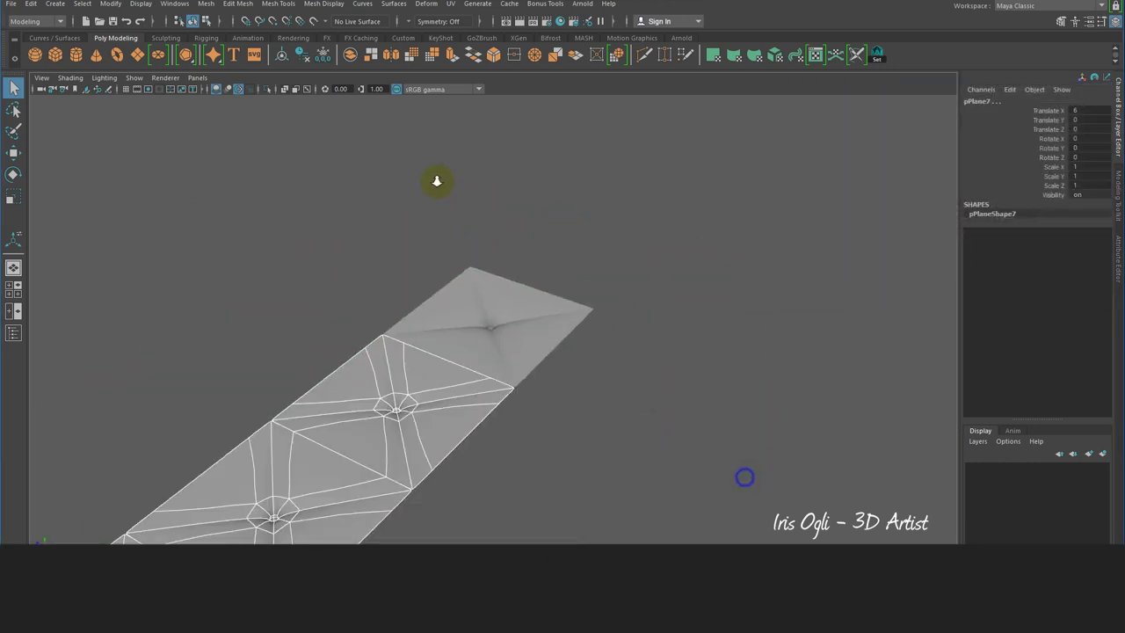
pyautogui.moveTo(502, 319)
pyautogui.keyDown('alt'); pyautogui.mouseDown(button='right')
pyautogui.moveTo(602, 314)
pyautogui.moveTo(540, 219)
pyautogui.moveTo(539, 281)
pyautogui.moveTo(520, 234)
pyautogui.moveTo(530, 232)
pyautogui.mouseUp(button='right'); pyautogui.keyUp('alt')
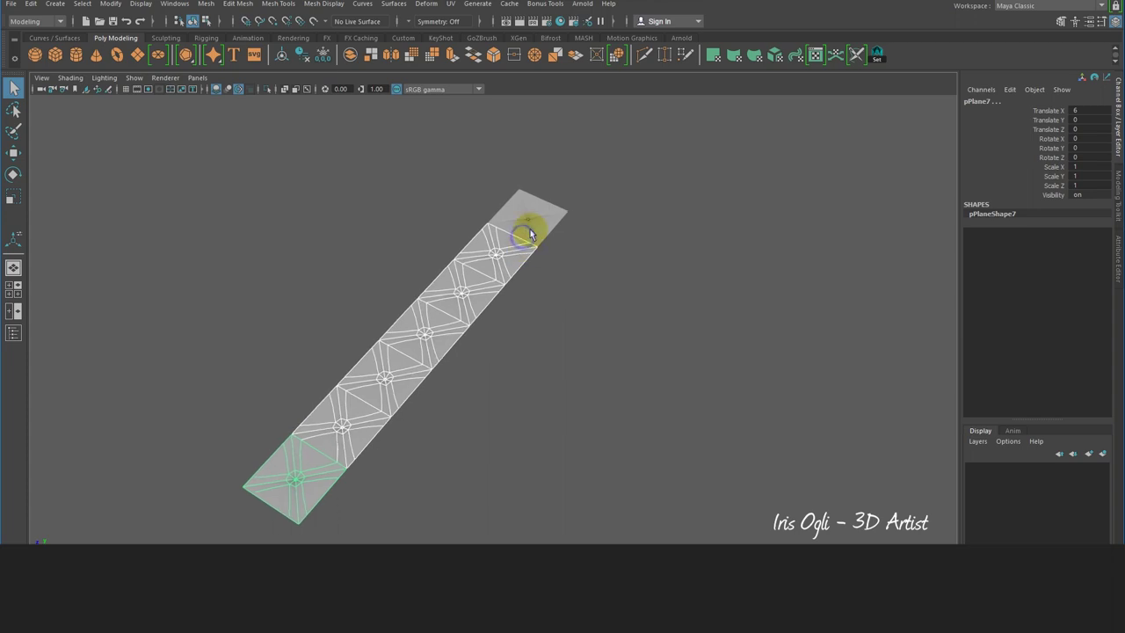
pyautogui.moveTo(217, 171); pyautogui.dragTo(577, 472)
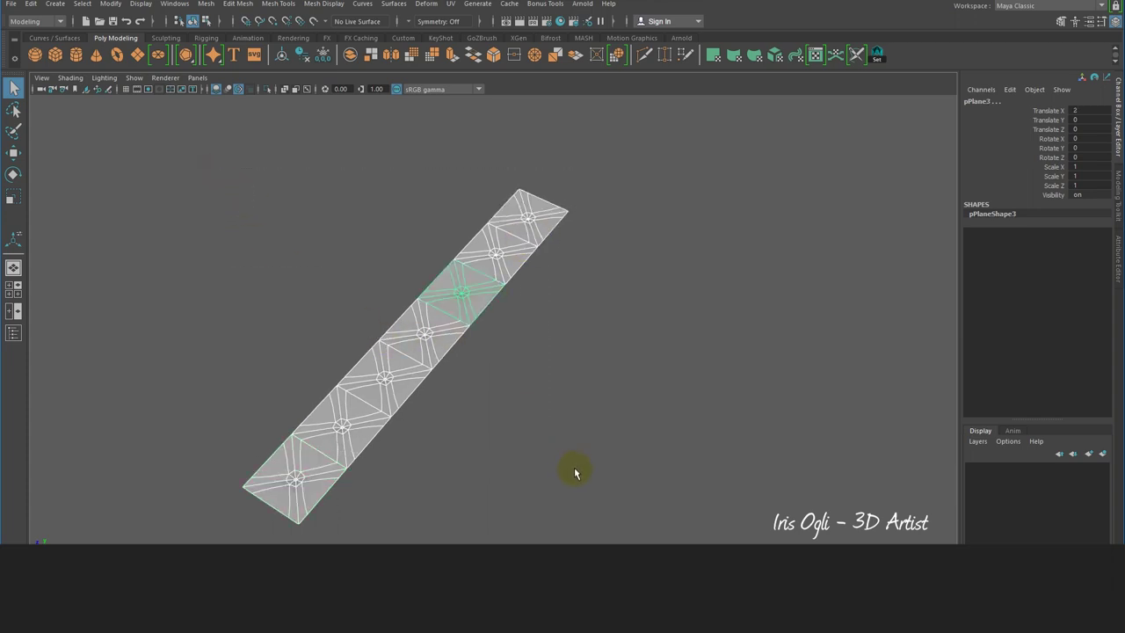
# - Duplicate Special the row 6 times with Translate Z 1 to form the square grid
pyautogui.click(34, 6)
pyautogui.click(104, 188)
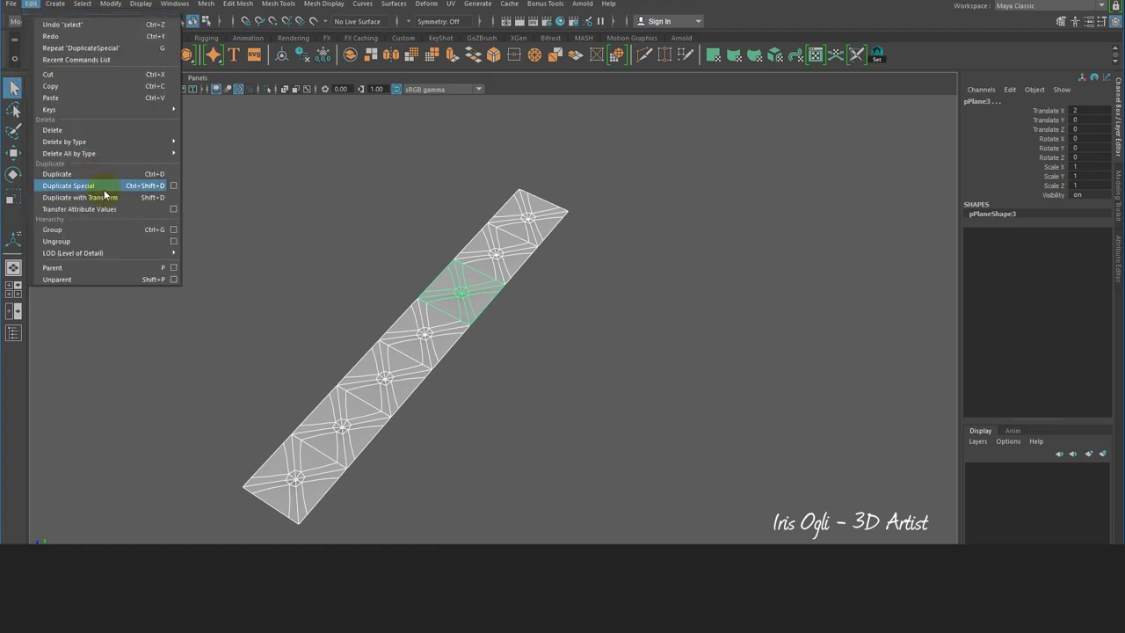
pyautogui.click(172, 188)
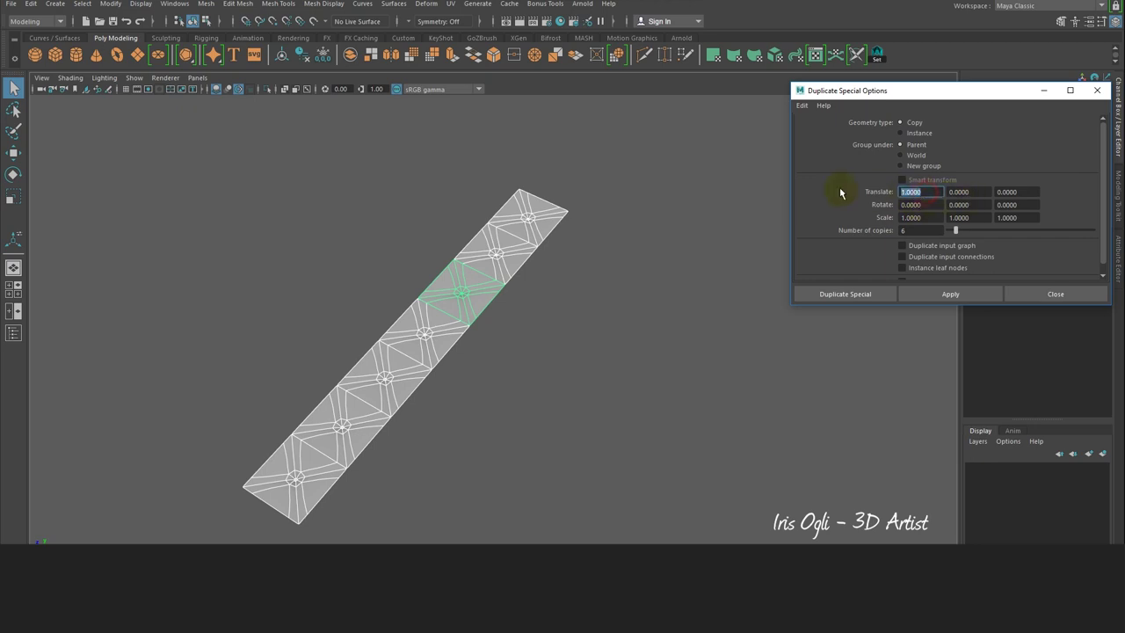
pyautogui.click(1019, 192)
pyautogui.click(866, 293)
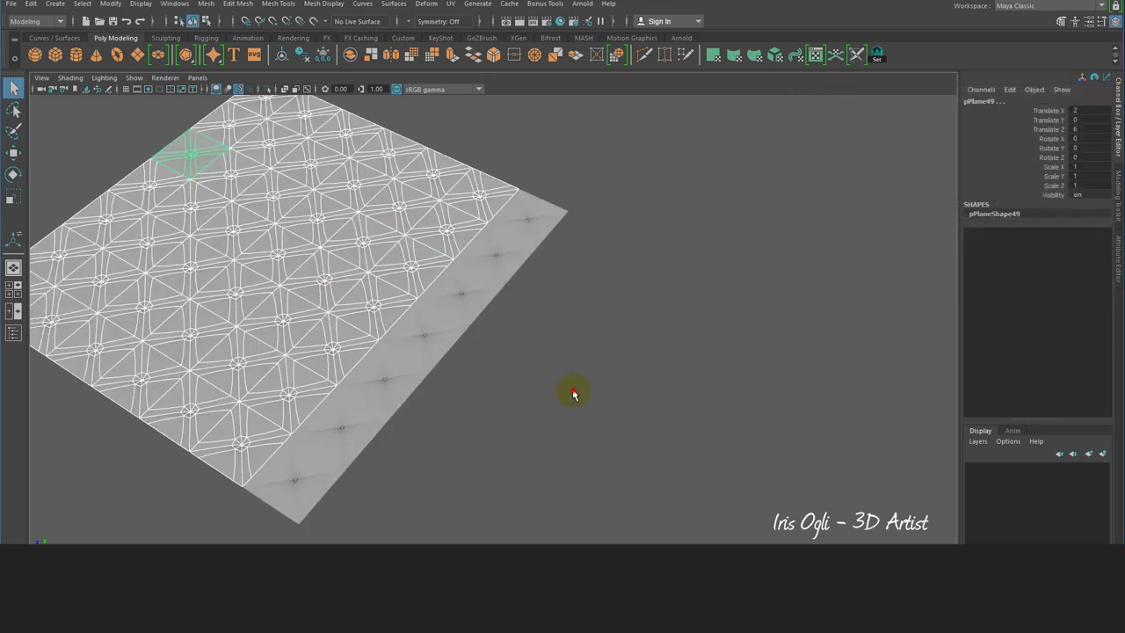
pyautogui.click(571, 393)
pyautogui.moveTo(514, 358)
pyautogui.keyDown('alt'); pyautogui.mouseDown()
pyautogui.moveTo(648, 395)
pyautogui.moveTo(635, 346)
pyautogui.moveTo(630, 380)
pyautogui.mouseUp(); pyautogui.keyUp('alt')
pyautogui.moveTo(683, 477)
pyautogui.keyDown('alt'); pyautogui.mouseDown()
pyautogui.moveTo(670, 427)
pyautogui.moveTo(694, 506)
pyautogui.moveTo(193, 100)
pyautogui.mouseUp(); pyautogui.keyUp('alt')
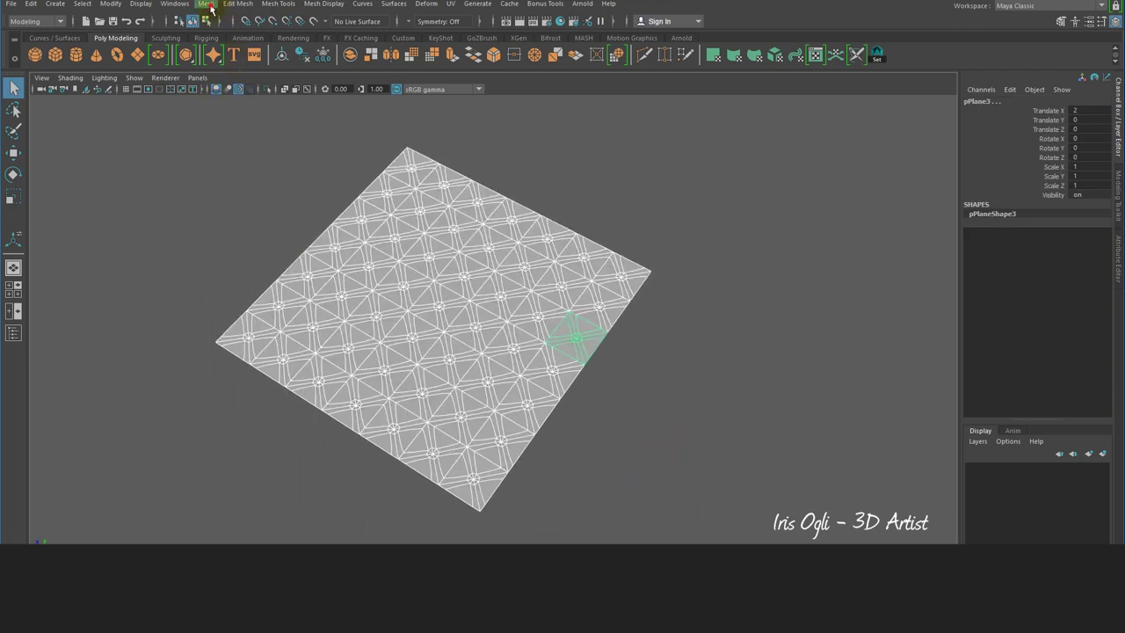
# - Combine all tiles into one mesh and merge the overlapping vertices
pyautogui.click(207, 4)
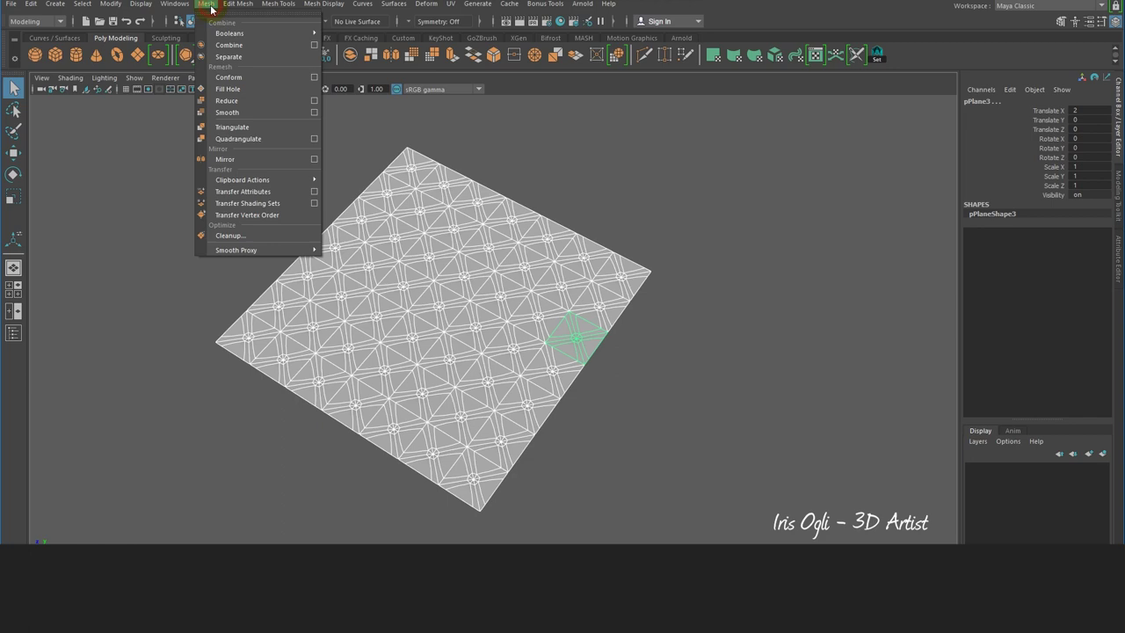
pyautogui.click(255, 45)
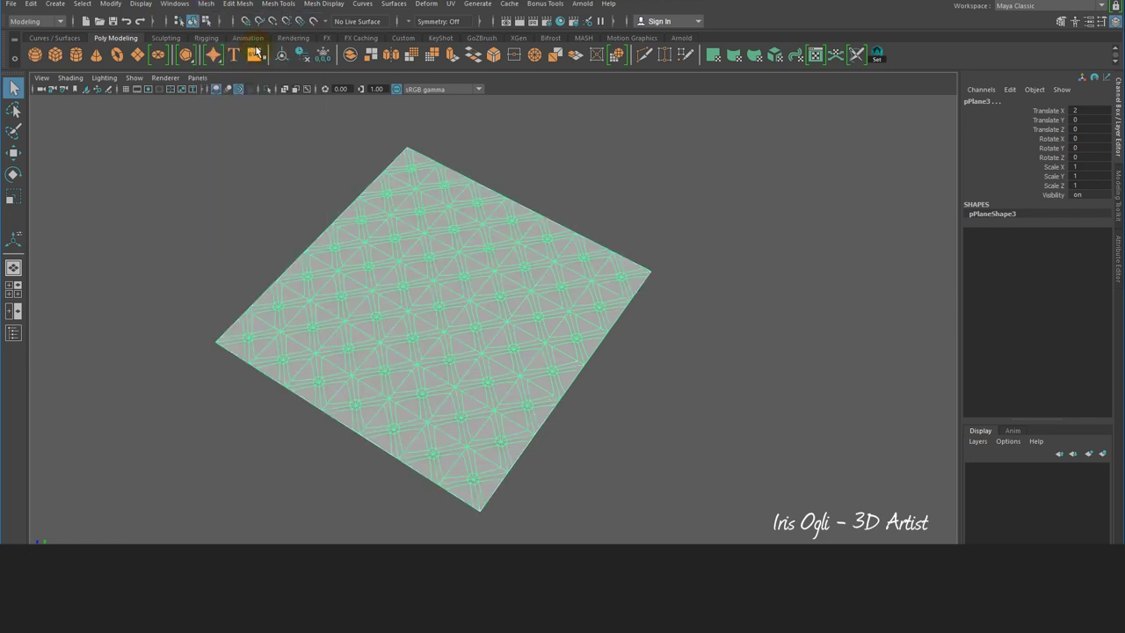
pyautogui.click(515, 56)
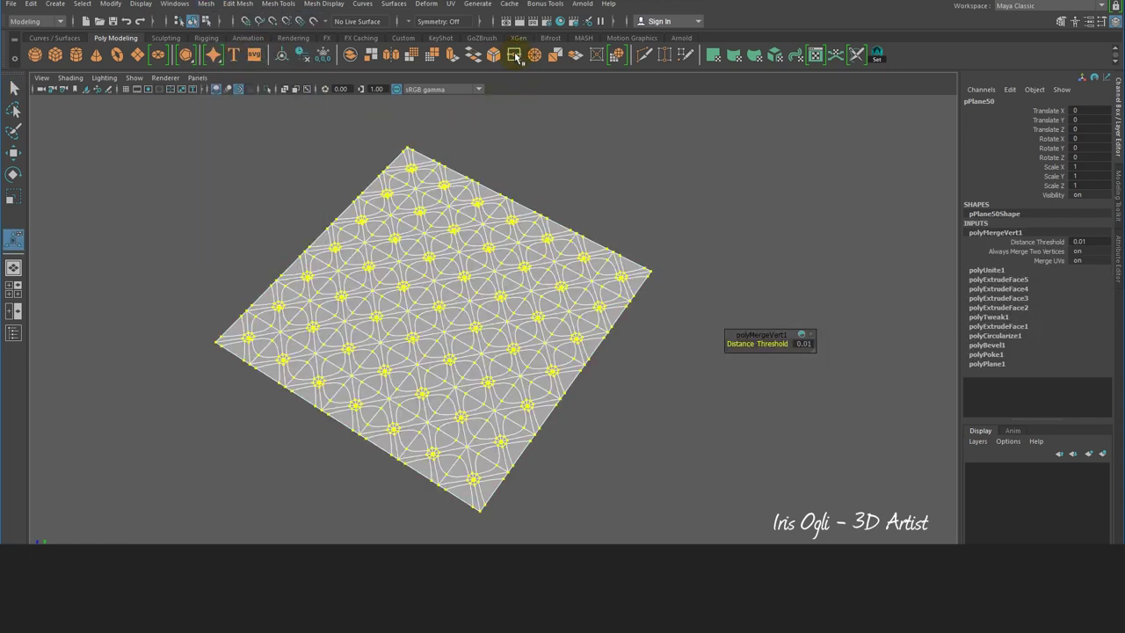
pyautogui.click(631, 162)
pyautogui.moveTo(615, 355)
pyautogui.keyDown('alt'); pyautogui.mouseDown()
pyautogui.moveTo(615, 331)
pyautogui.moveTo(562, 328)
pyautogui.mouseUp(); pyautogui.keyUp('alt')
# - Switch to Top View with the grid shown and select the merged plane with the Move tool
pyautogui.press('space')
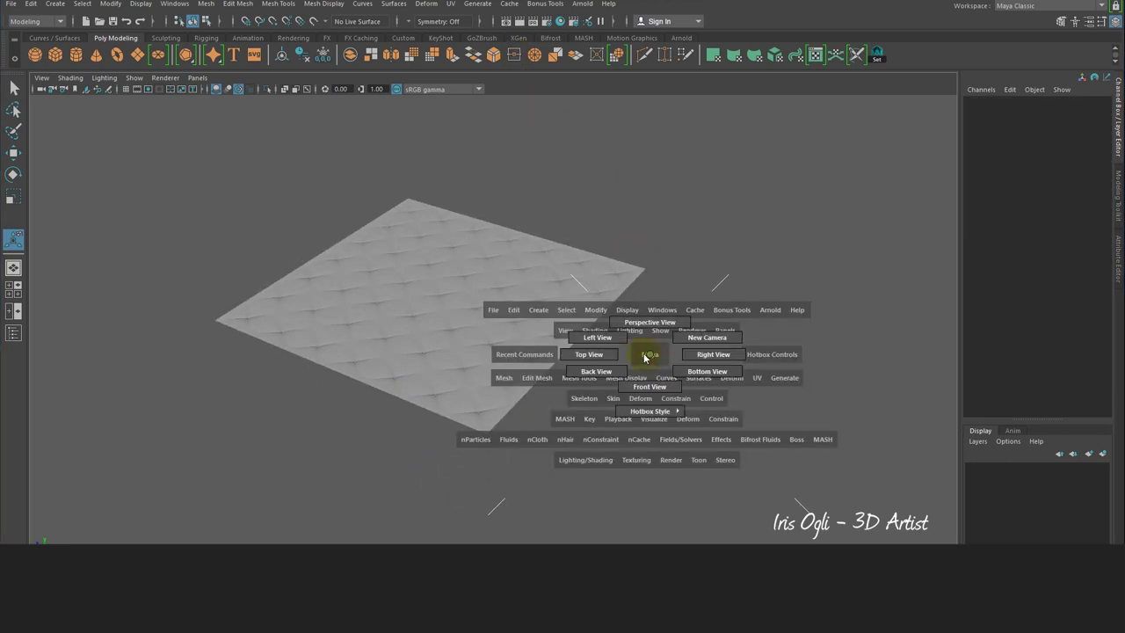
pyautogui.moveTo(644, 356); pyautogui.dragTo(611, 356)
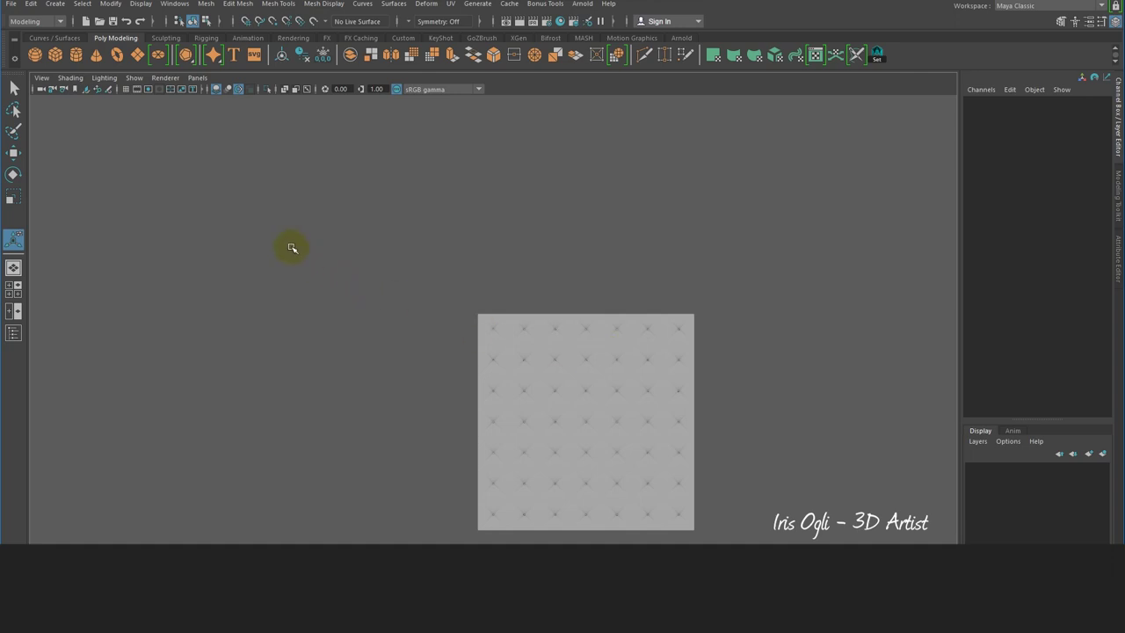
pyautogui.click(127, 90)
pyautogui.moveTo(577, 457)
pyautogui.keyDown('alt'); pyautogui.mouseDown(button='middle')
pyautogui.moveTo(530, 415)
pyautogui.moveTo(510, 425)
pyautogui.mouseUp(button='middle'); pyautogui.keyUp('alt')
pyautogui.click(531, 401)
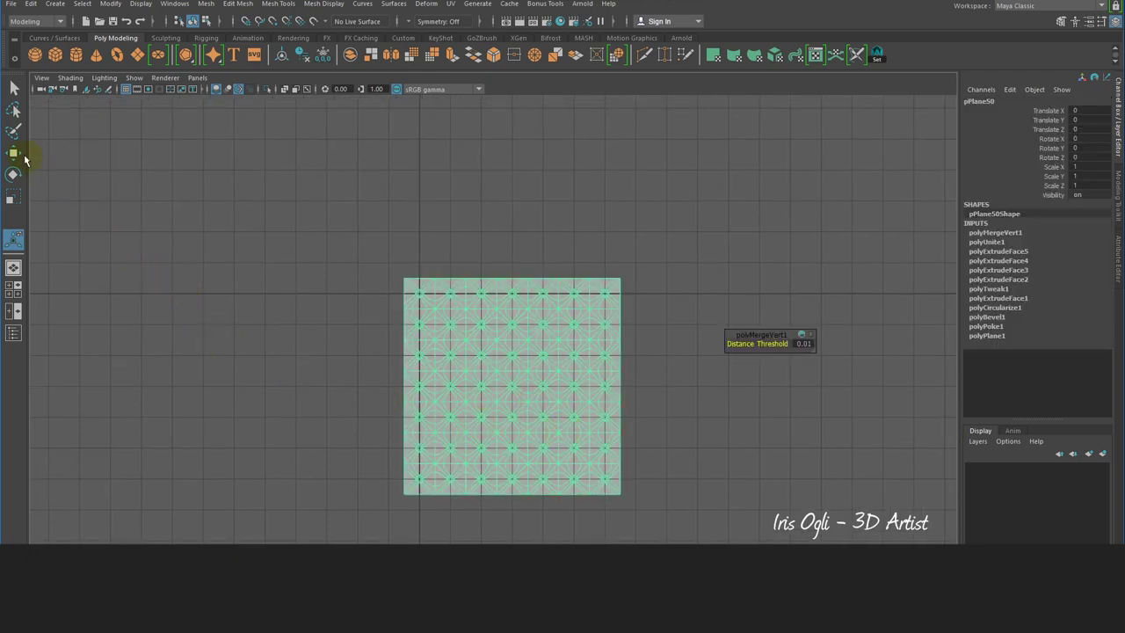
pyautogui.click(14, 155)
pyautogui.click(477, 384)
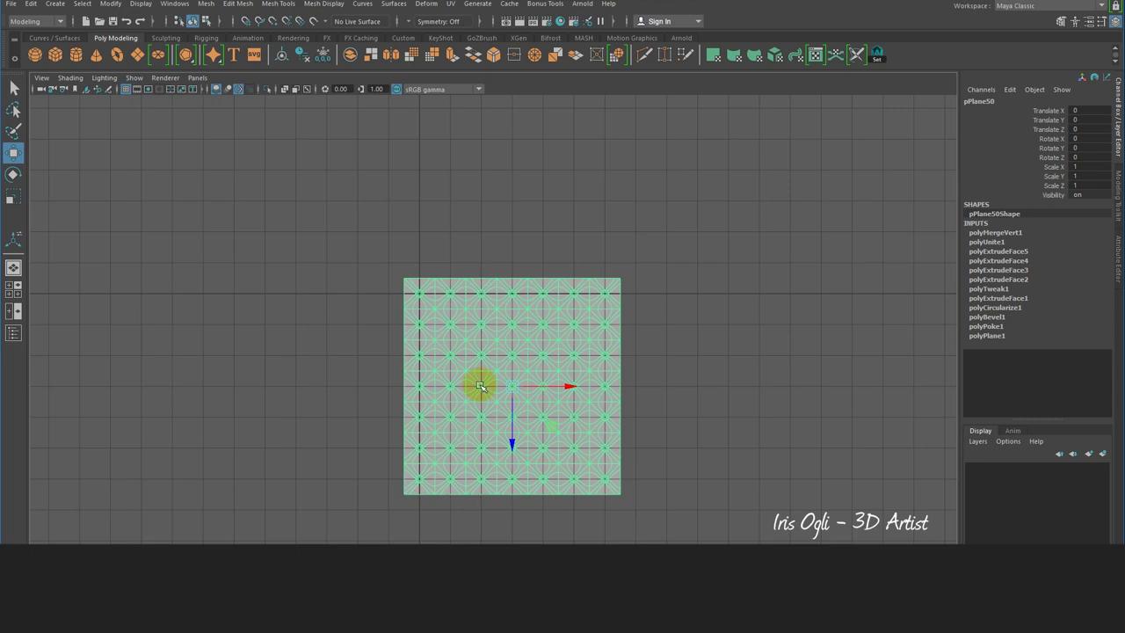
# - Snap the plane to -3,-3 on the grid and rotate it 45 degrees in Y
pyautogui.moveTo(510, 387)
pyautogui.mouseDown()
pyautogui.moveTo(422, 296)
pyautogui.moveTo(444, 305)
pyautogui.mouseUp()
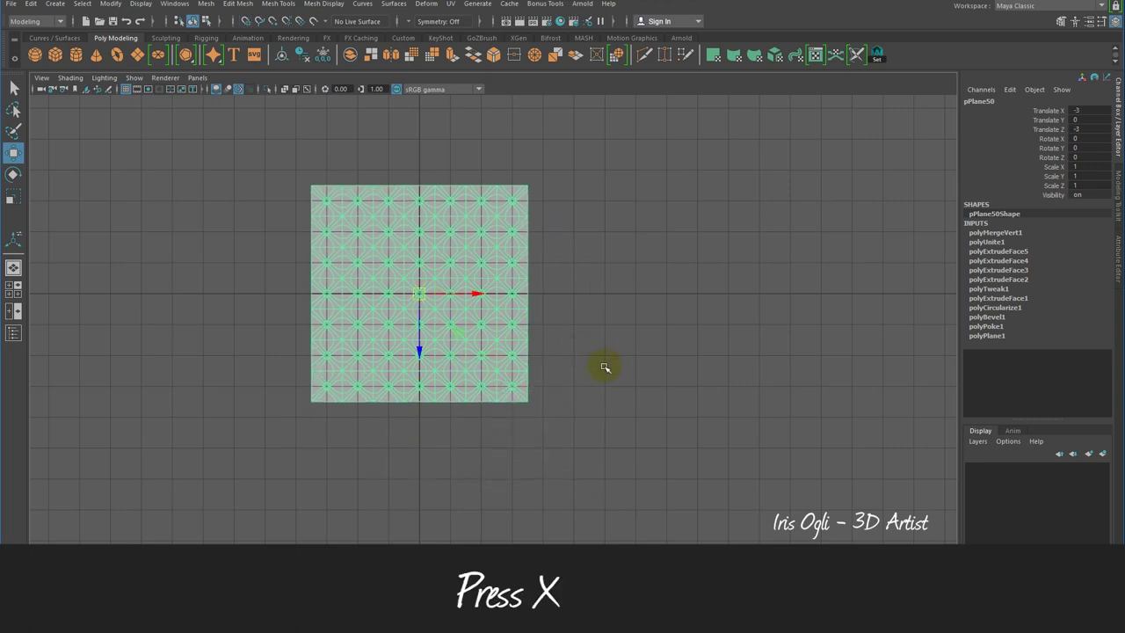
pyautogui.moveTo(589, 357)
pyautogui.keyDown('alt'); pyautogui.mouseDown(button='middle')
pyautogui.moveTo(621, 394)
pyautogui.moveTo(655, 410)
pyautogui.mouseUp(button='middle'); pyautogui.keyUp('alt')
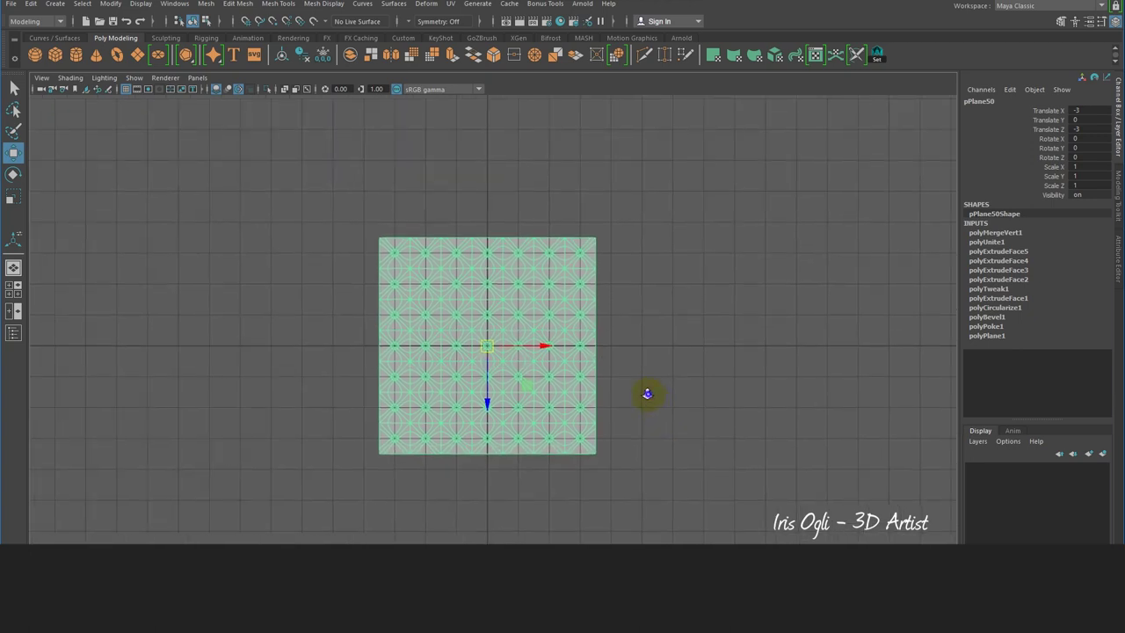
pyautogui.keyDown('alt'); pyautogui.moveTo(652, 413); pyautogui.dragTo(682, 456, button='right'); pyautogui.keyUp('alt')
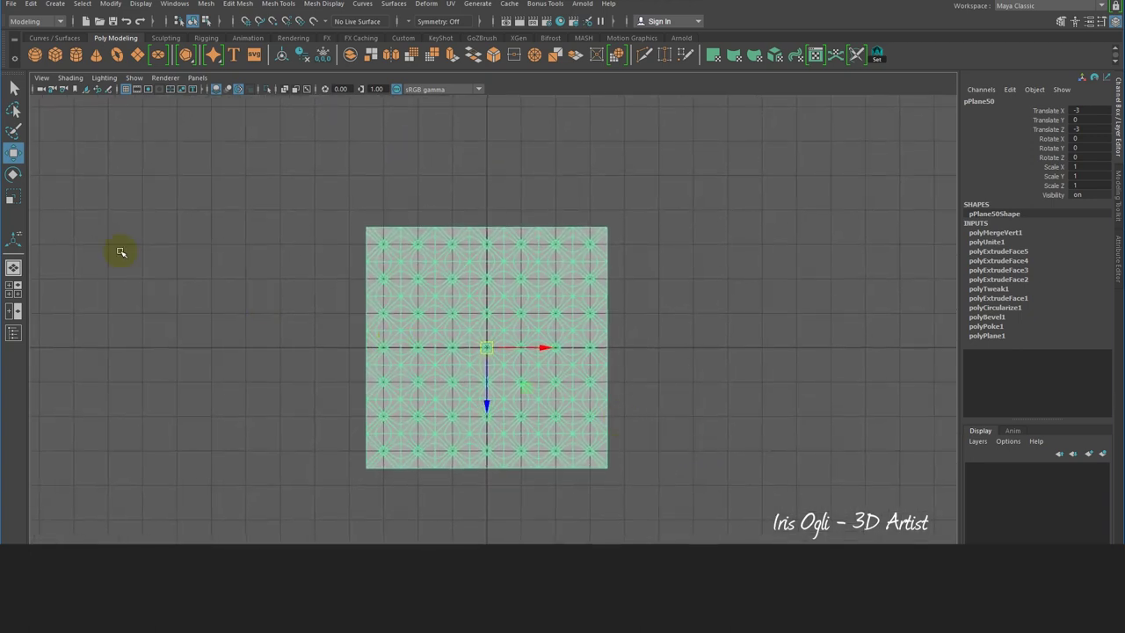
pyautogui.click(14, 176)
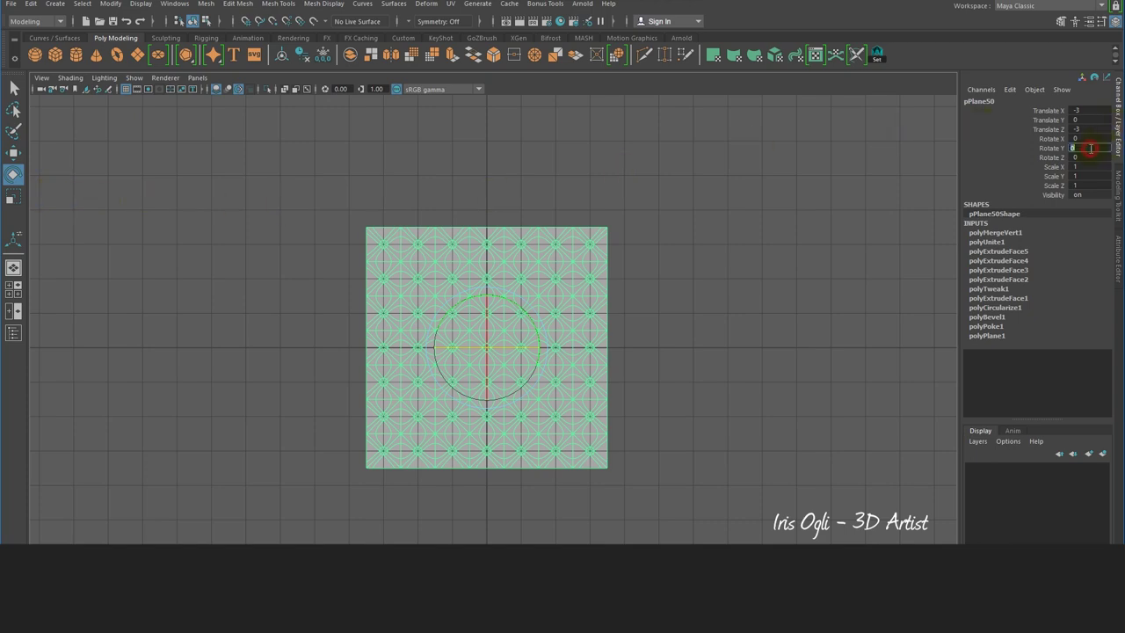
pyautogui.write('45')
pyautogui.press('Return')
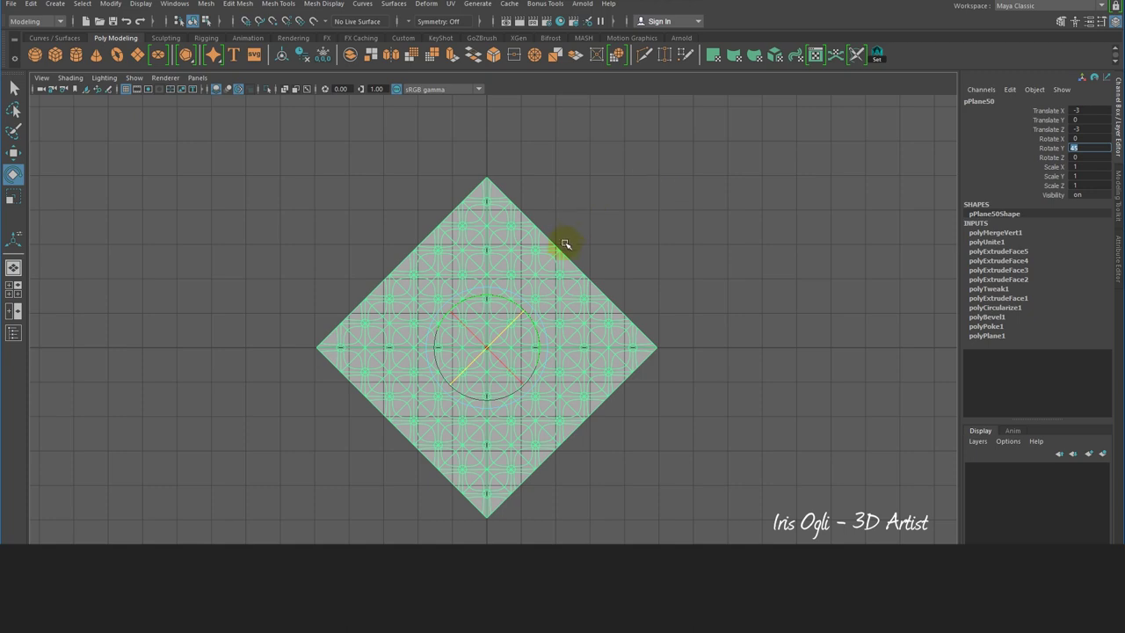
pyautogui.keyDown('alt'); pyautogui.moveTo(562, 248); pyautogui.dragTo(562, 236, button='middle'); pyautogui.keyUp('alt')
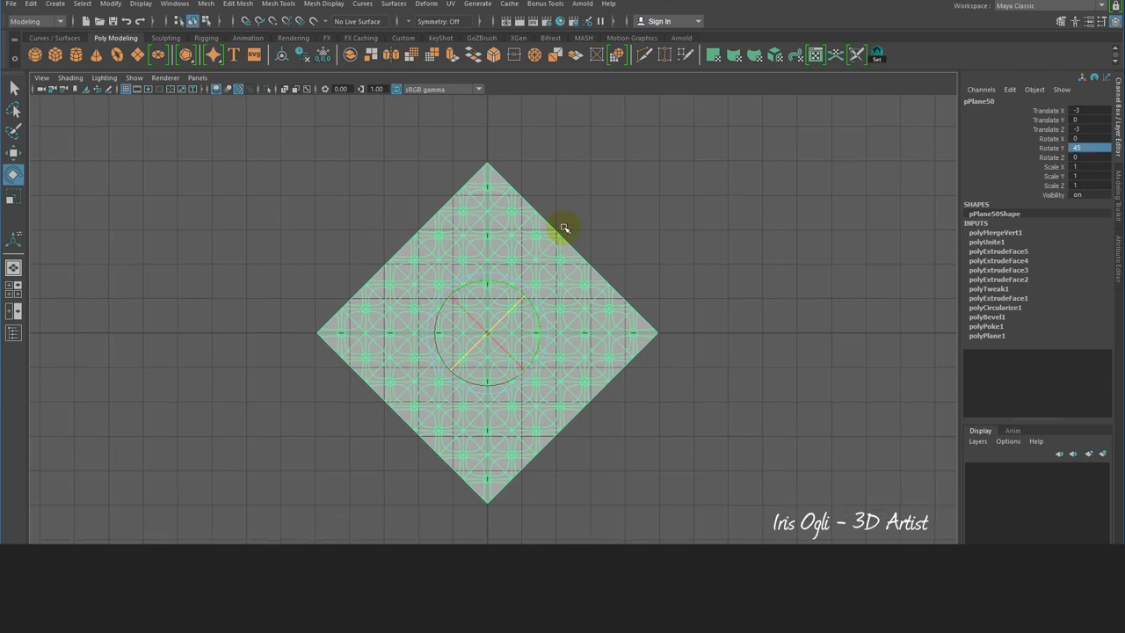
# - Select the central rectangle's faces, invert, delete the outer faces, and hide the grid
pyautogui.moveTo(539, 230); pyautogui.dragTo(536, 255, button='right')
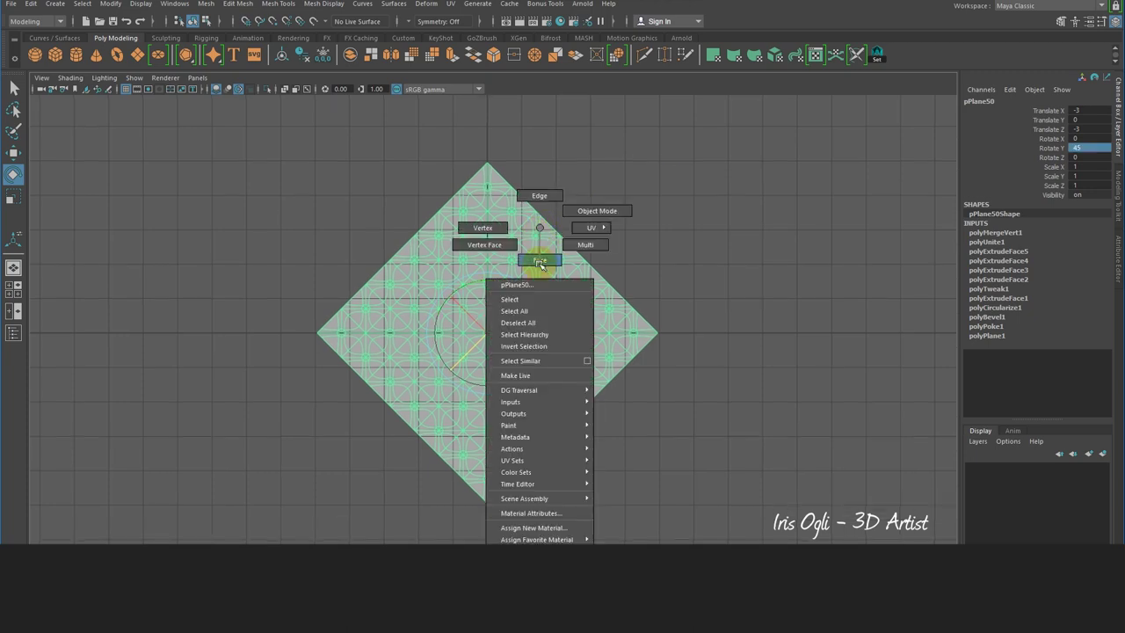
pyautogui.moveTo(434, 264)
pyautogui.mouseDown()
pyautogui.moveTo(551, 394)
pyautogui.moveTo(558, 424)
pyautogui.mouseUp()
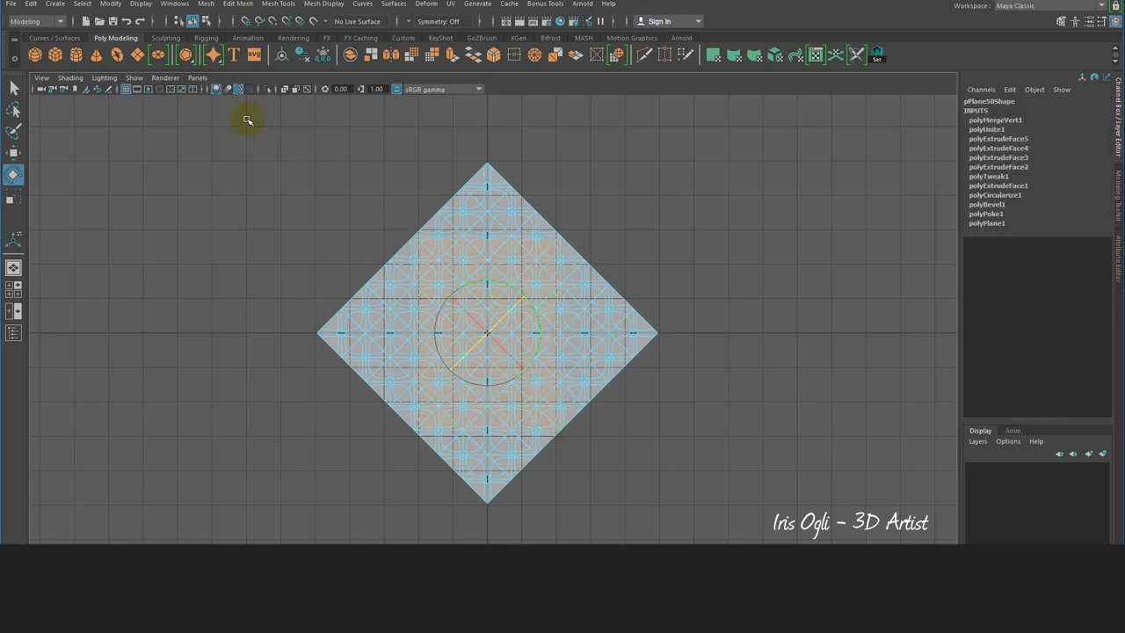
pyautogui.keyDown('shift'); pyautogui.moveTo(231, 95); pyautogui.dragTo(749, 545); pyautogui.keyUp('shift')
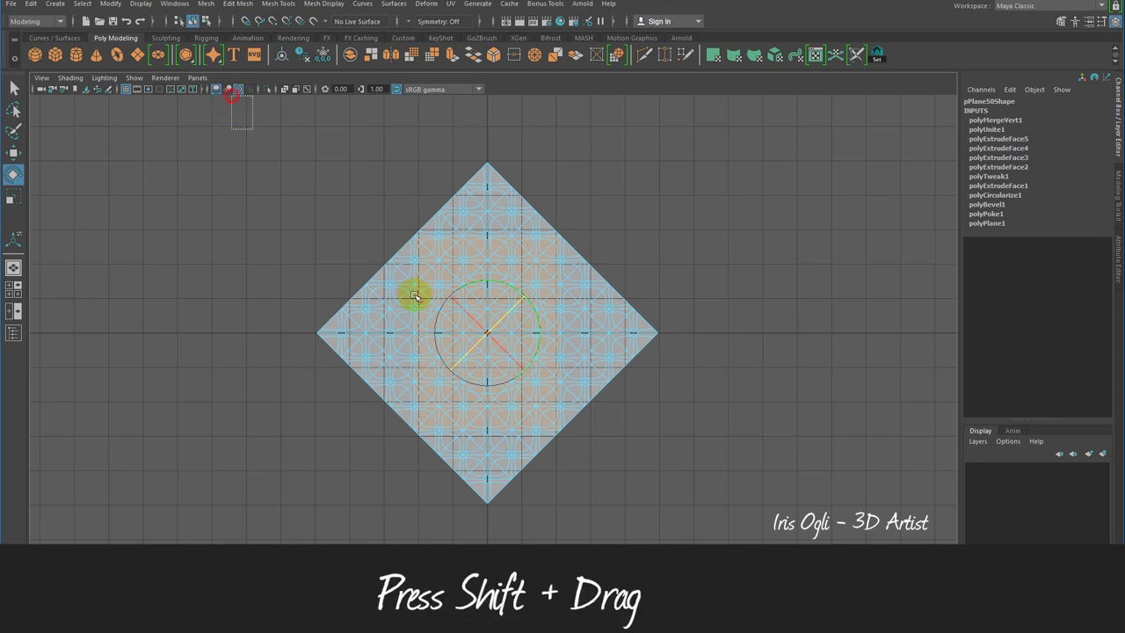
pyautogui.press('Delete')
pyautogui.click(340, 331)
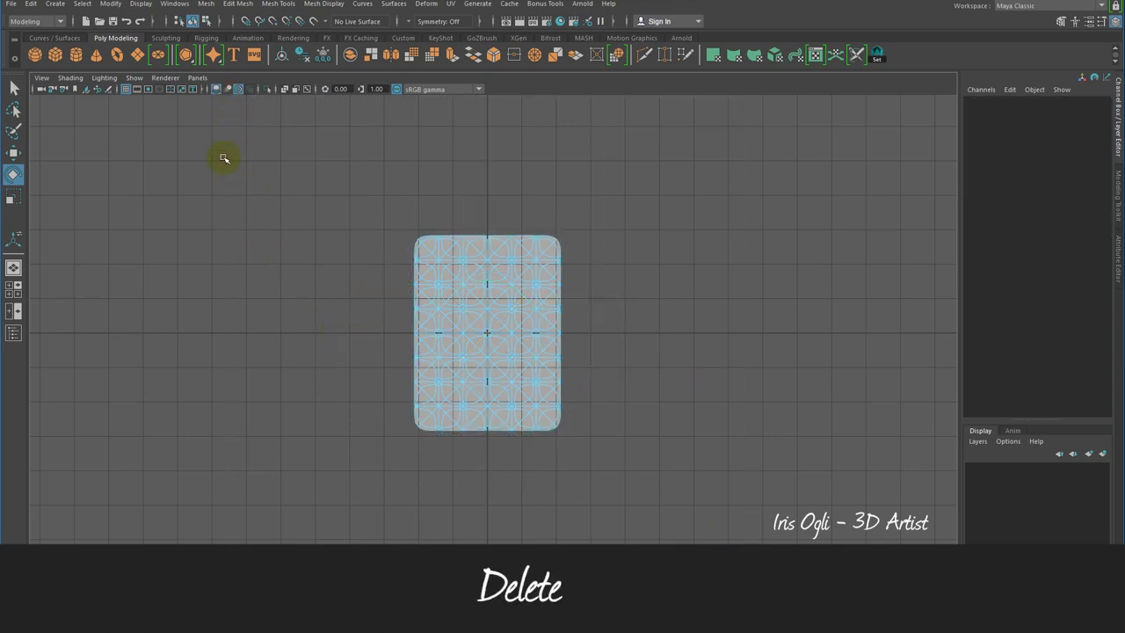
pyautogui.click(129, 91)
# - Delete the leftover stray faces and freeze the plane's transforms
pyautogui.moveTo(527, 326)
pyautogui.keyDown('alt'); pyautogui.mouseDown(button='right')
pyautogui.moveTo(555, 377)
pyautogui.moveTo(734, 543)
pyautogui.mouseUp(button='right'); pyautogui.keyUp('alt')
pyautogui.moveTo(358, 174)
pyautogui.mouseDown()
pyautogui.moveTo(513, 459)
pyautogui.moveTo(608, 520)
pyautogui.mouseUp()
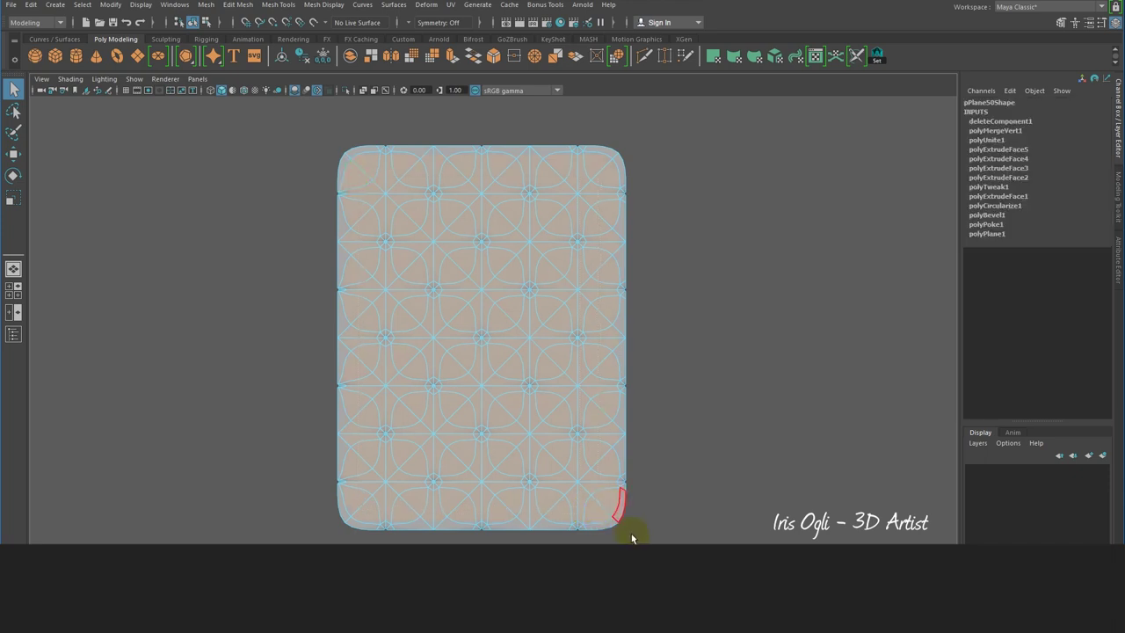
pyautogui.keyDown('shift'); pyautogui.moveTo(290, 132); pyautogui.dragTo(297, 139); pyautogui.keyUp('shift')
pyautogui.keyDown('shift'); pyautogui.moveTo(740, 543); pyautogui.dragTo(745, 543); pyautogui.keyUp('shift')
pyautogui.press('Delete')
pyautogui.press('F8')
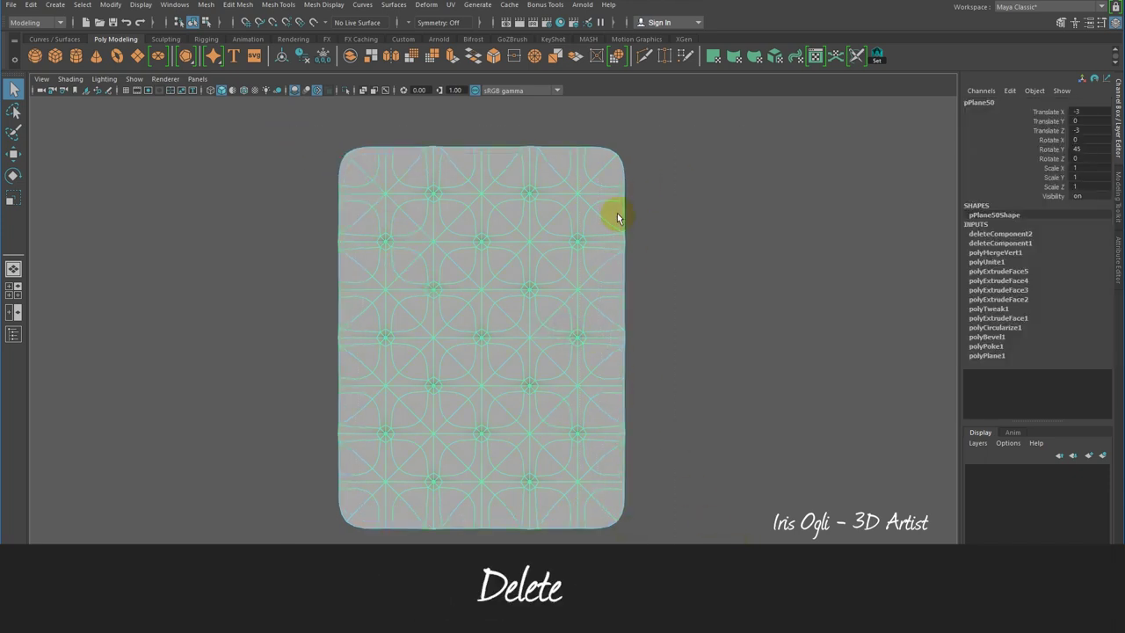
pyautogui.click(113, 7)
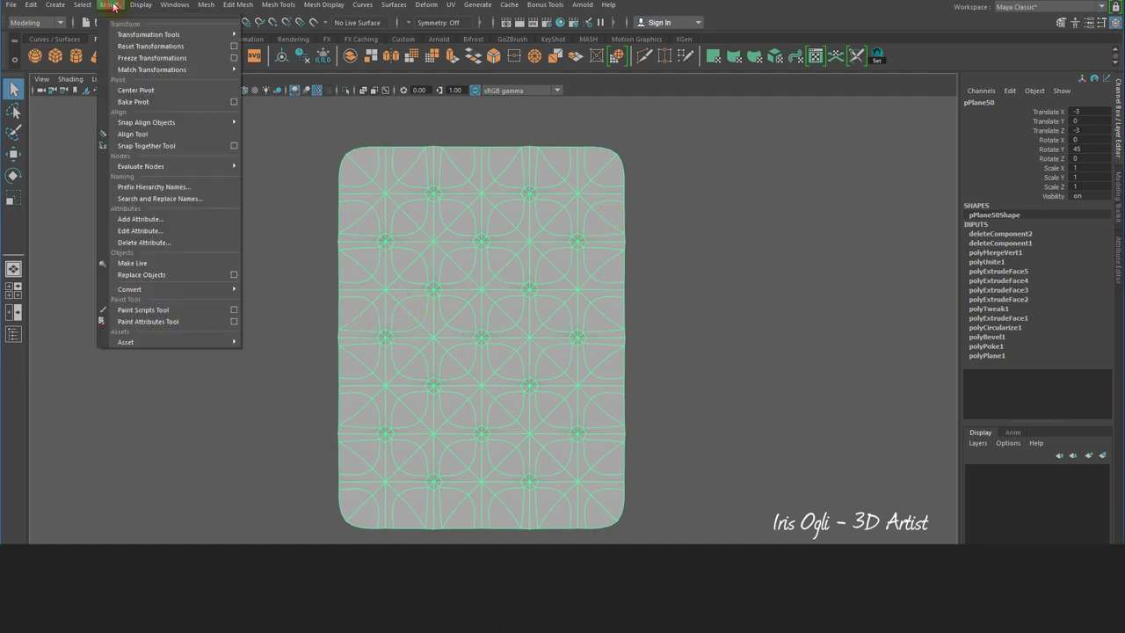
pyautogui.click(141, 59)
# - Scale the right, top and left border vertices flat into straight edges, then deselect
pyautogui.moveTo(627, 282)
pyautogui.mouseDown(button='right')
pyautogui.moveTo(615, 272)
pyautogui.moveTo(567, 276)
pyautogui.mouseUp(button='right')
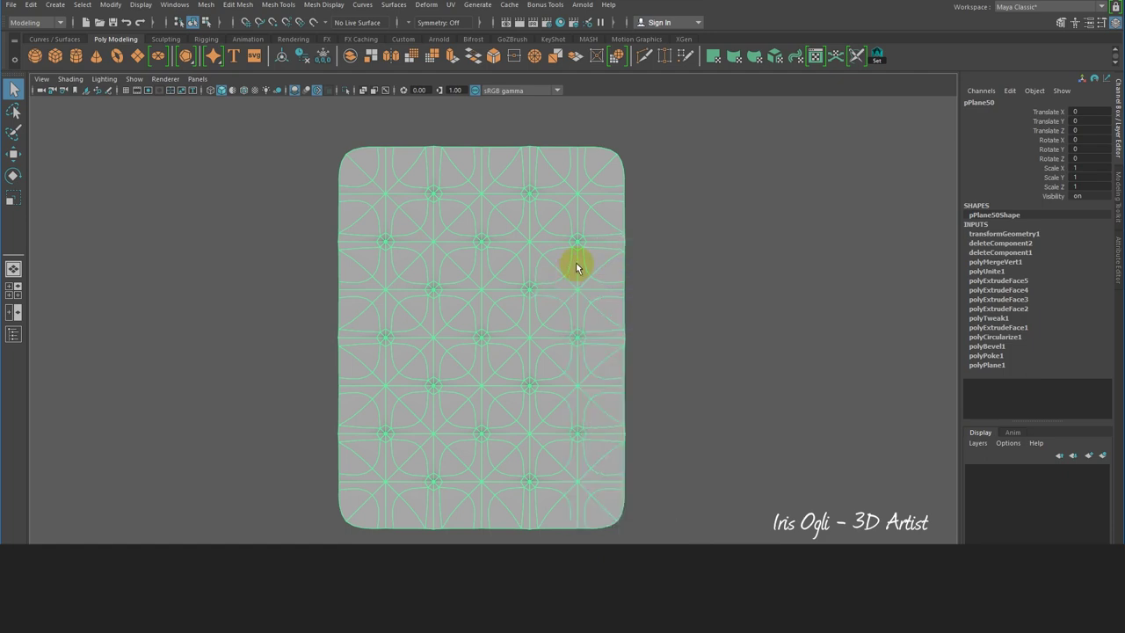
pyautogui.moveTo(609, 132); pyautogui.dragTo(654, 537)
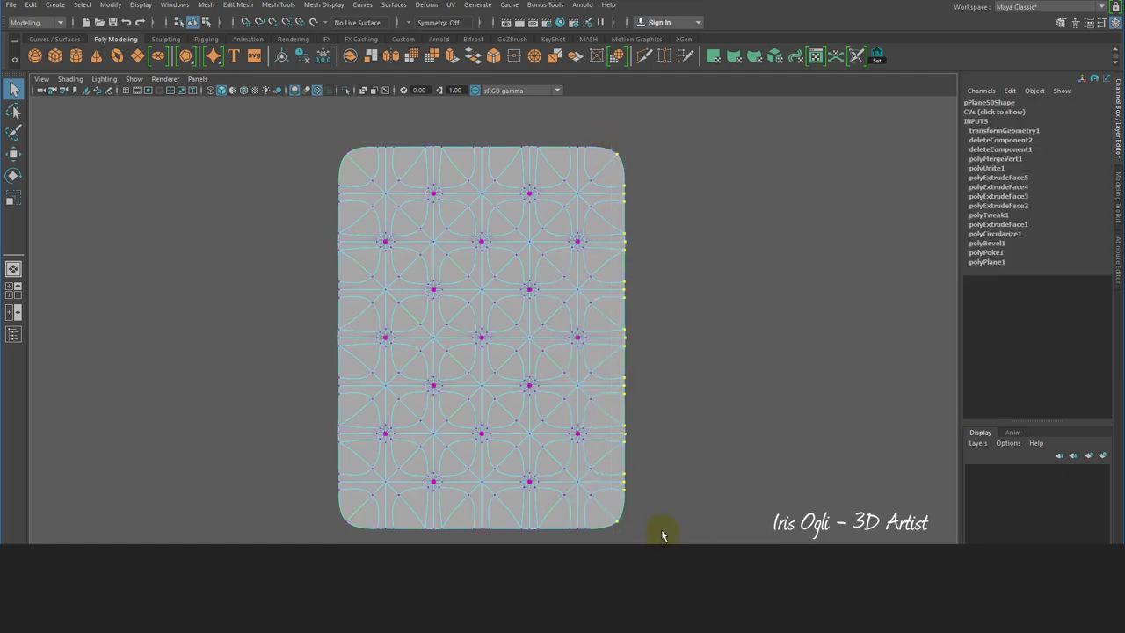
pyautogui.click(12, 201)
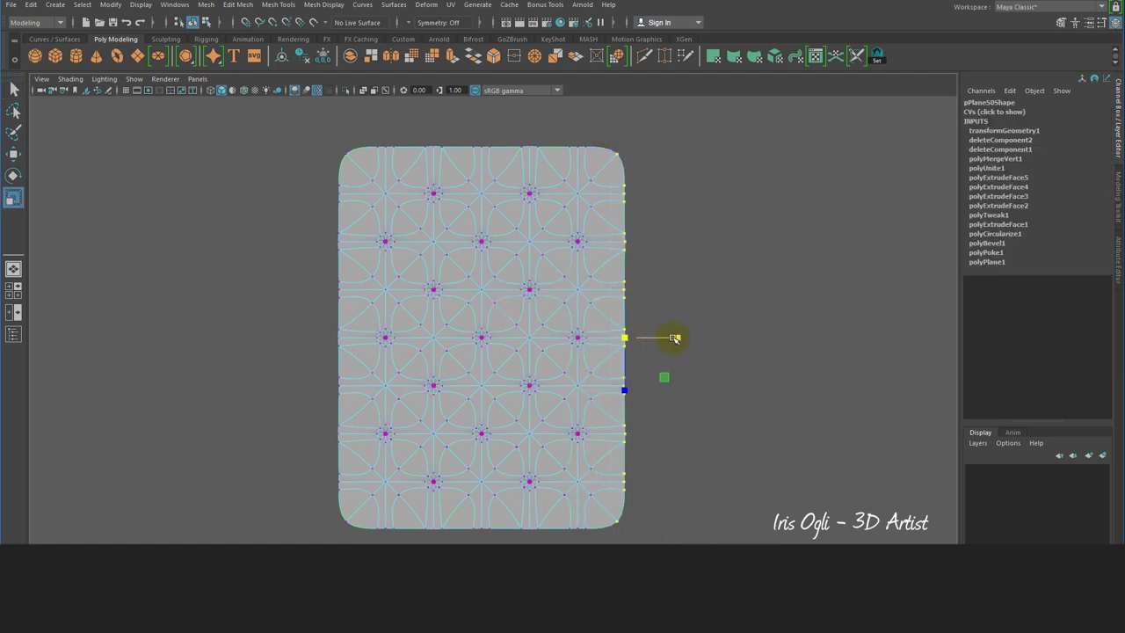
pyautogui.moveTo(306, 118); pyautogui.dragTo(642, 166)
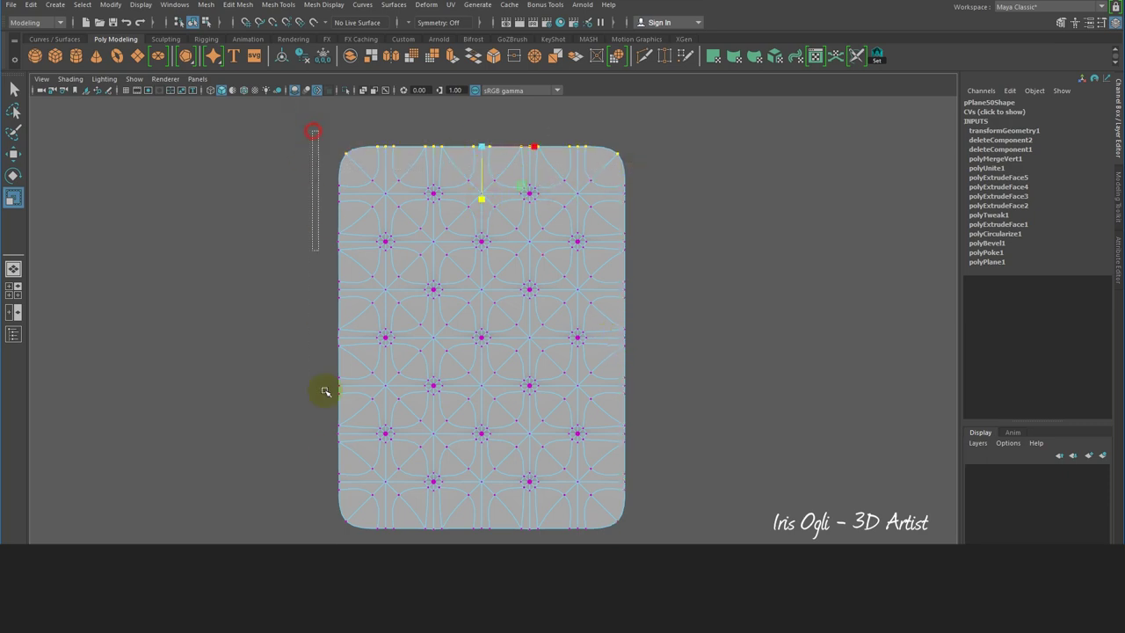
pyautogui.moveTo(322, 334); pyautogui.dragTo(349, 525)
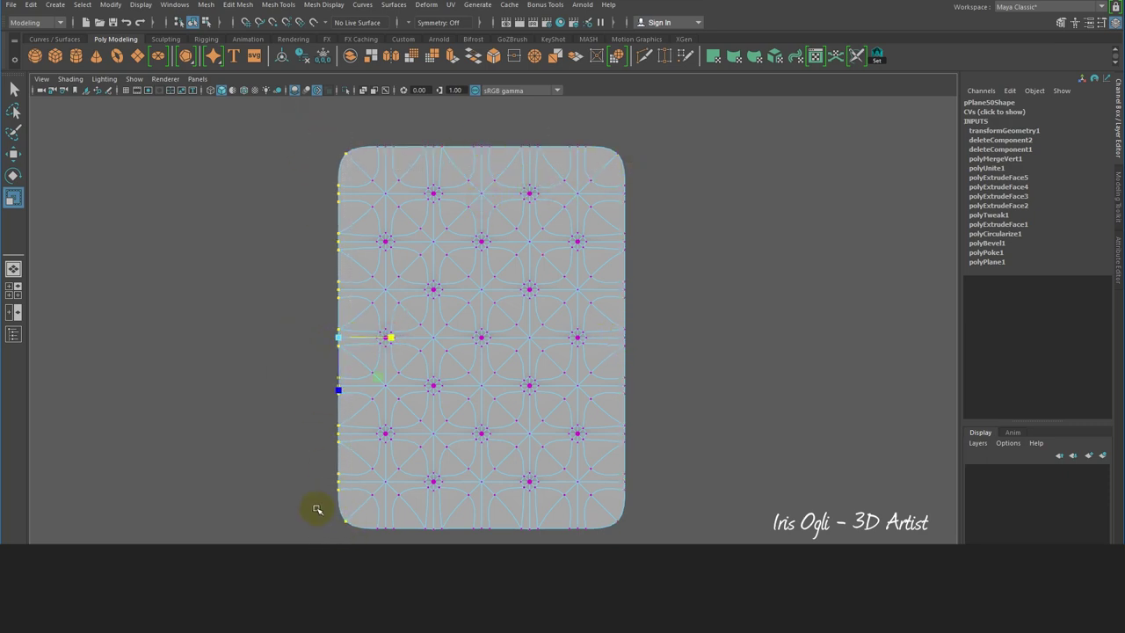
pyautogui.scroll(-3, 517, 521)
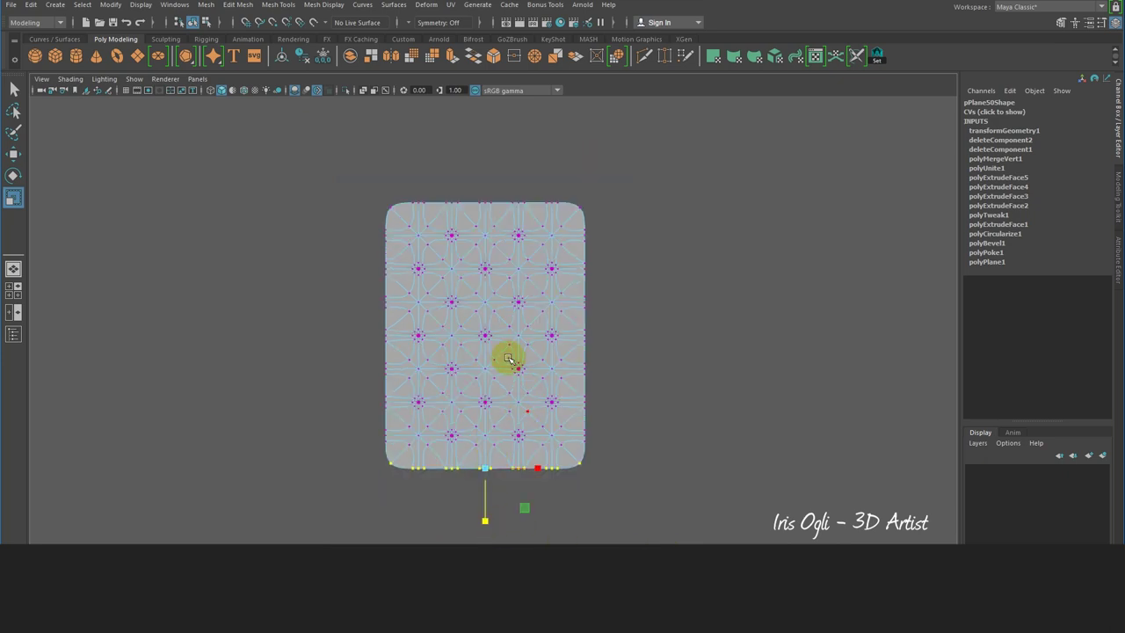
pyautogui.scroll(1, 507, 359)
pyautogui.moveTo(557, 371); pyautogui.dragTo(697, 231, button='right')
pyautogui.click(647, 330)
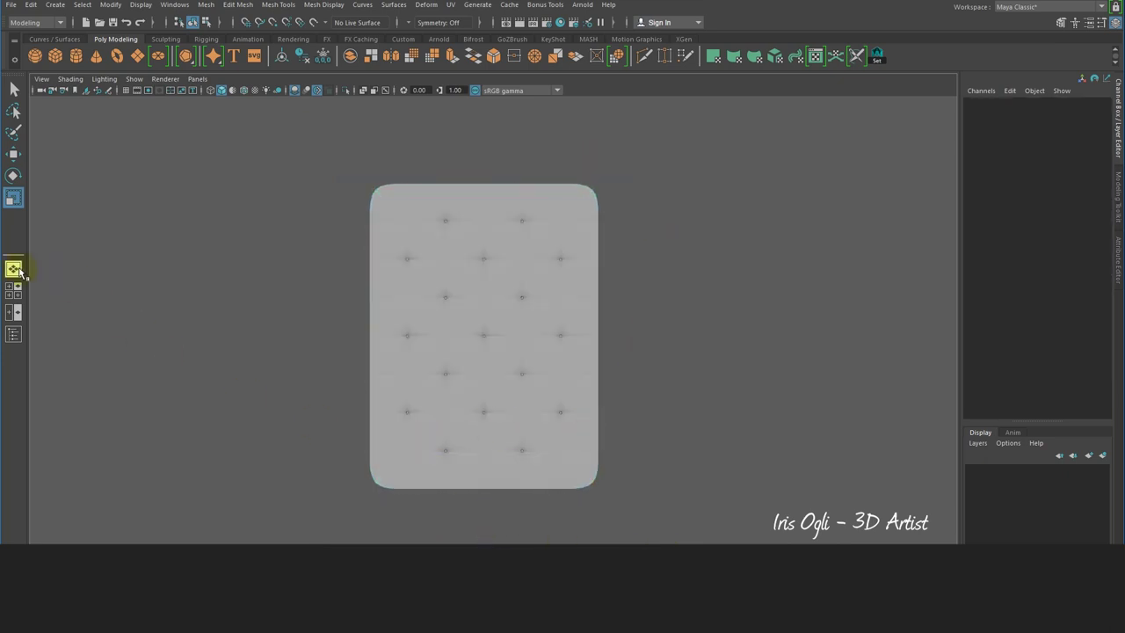
# - Select the plane's outer border edges from a perspective view
pyautogui.click(13, 267)
pyautogui.keyDown('alt'); pyautogui.moveTo(533, 390); pyautogui.dragTo(463, 339); pyautogui.keyUp('alt')
pyautogui.scroll(5, 475, 329)
pyautogui.click(453, 345)
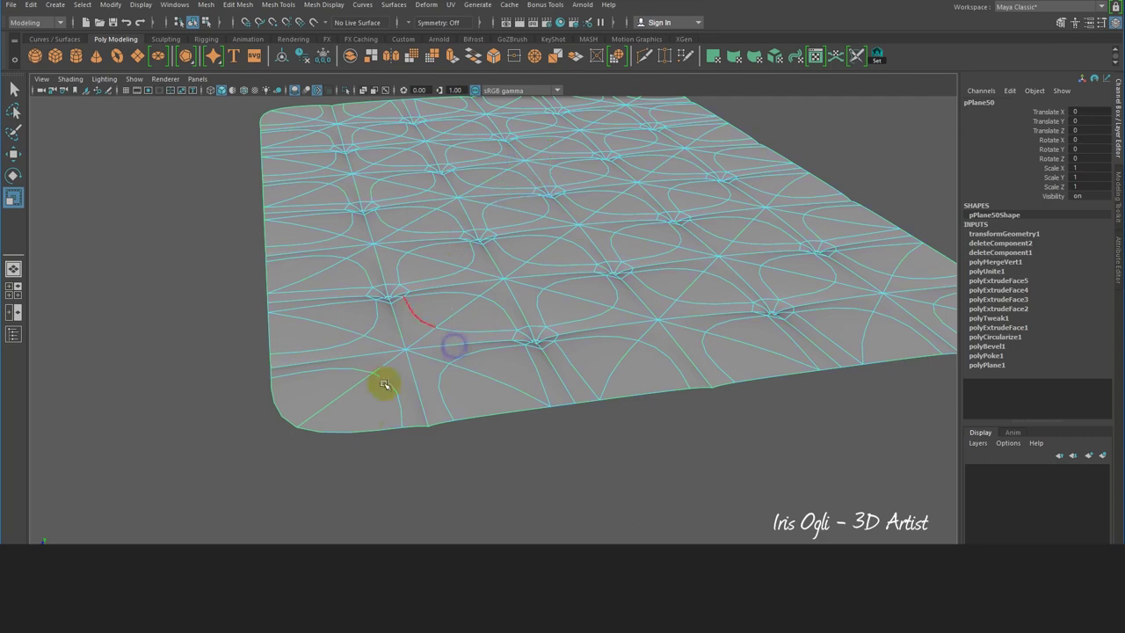
pyautogui.moveTo(385, 384); pyautogui.dragTo(409, 411, button='right')
pyautogui.keyDown('alt'); pyautogui.moveTo(409, 411); pyautogui.dragTo(494, 181); pyautogui.keyUp('alt')
pyautogui.click(473, 262)
pyautogui.keyDown('alt'); pyautogui.moveTo(358, 304); pyautogui.dragTo(351, 263); pyautogui.keyUp('alt')
# - Extrude the border edges and drag them down along Y to add thickness
pyautogui.click(14, 153)
pyautogui.click(483, 173)
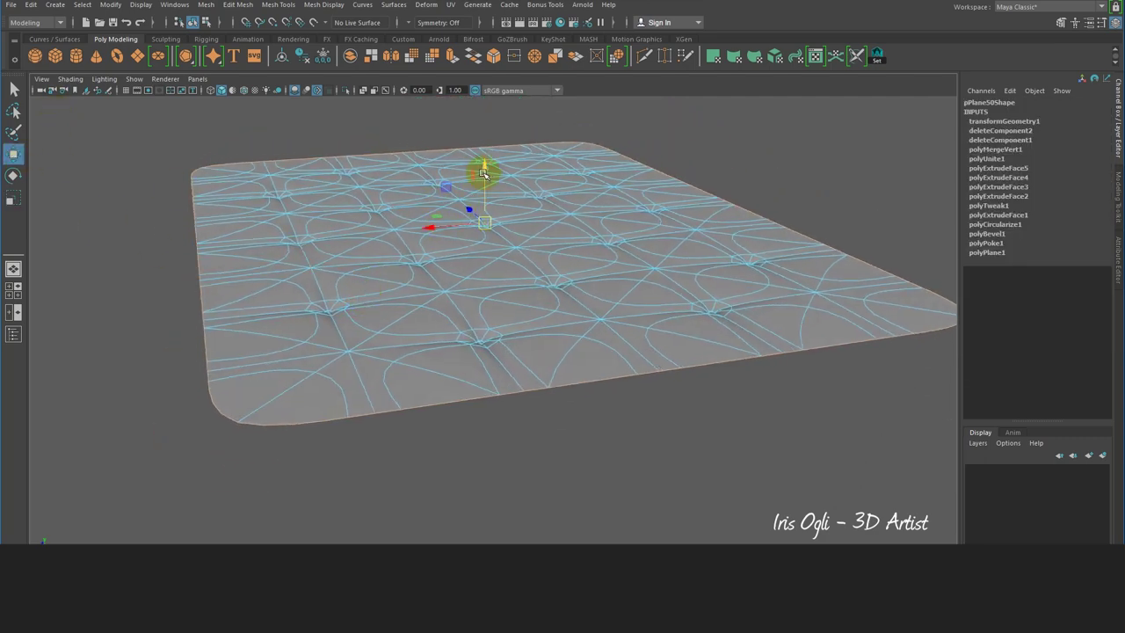
pyautogui.click(451, 57)
pyautogui.keyDown('alt'); pyautogui.moveTo(477, 143); pyautogui.dragTo(497, 112); pyautogui.keyUp('alt')
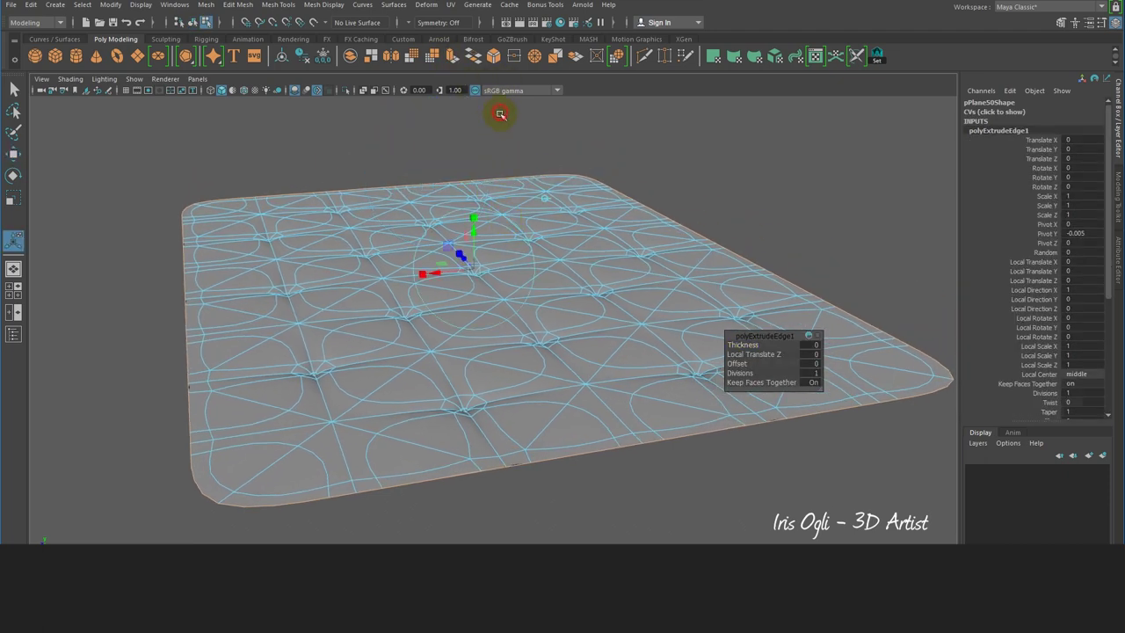
pyautogui.moveTo(475, 236)
pyautogui.mouseDown()
pyautogui.moveTo(469, 251)
pyautogui.moveTo(673, 284)
pyautogui.moveTo(659, 240)
pyautogui.mouseUp()
# - Repeat the extrude with G, pull the border further down, then reselect the mattress
pyautogui.press('g')
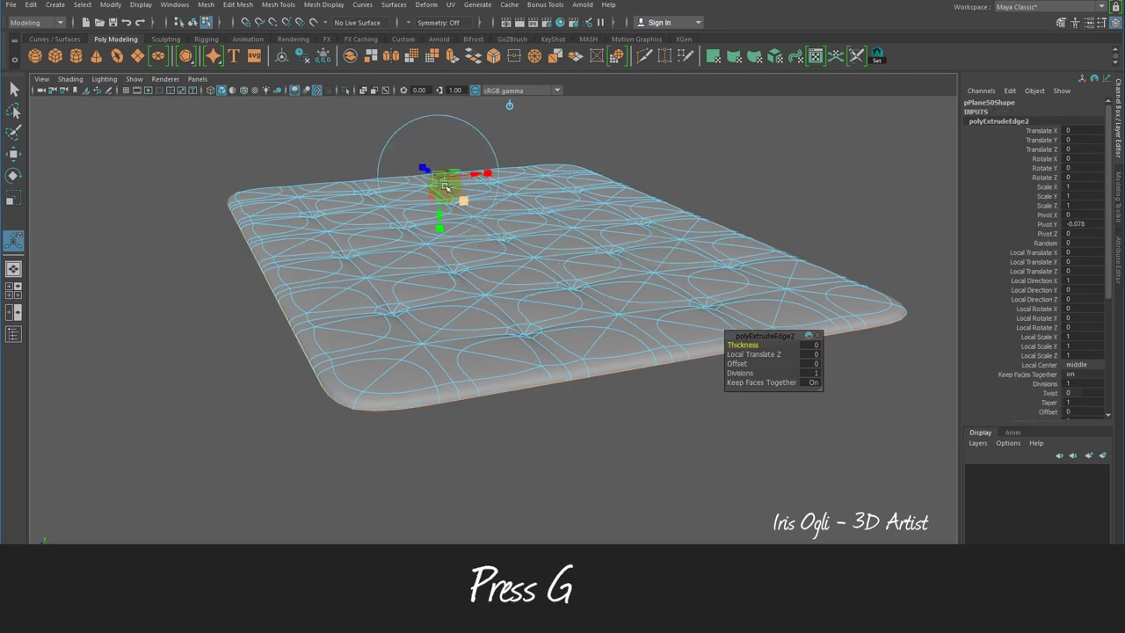
pyautogui.moveTo(502, 208); pyautogui.dragTo(504, 237)
pyautogui.click(748, 255)
pyautogui.moveTo(750, 261)
pyautogui.keyDown('alt'); pyautogui.mouseDown()
pyautogui.moveTo(740, 306)
pyautogui.moveTo(730, 293)
pyautogui.moveTo(697, 346)
pyautogui.mouseUp(); pyautogui.keyUp('alt')
pyautogui.click(703, 346)
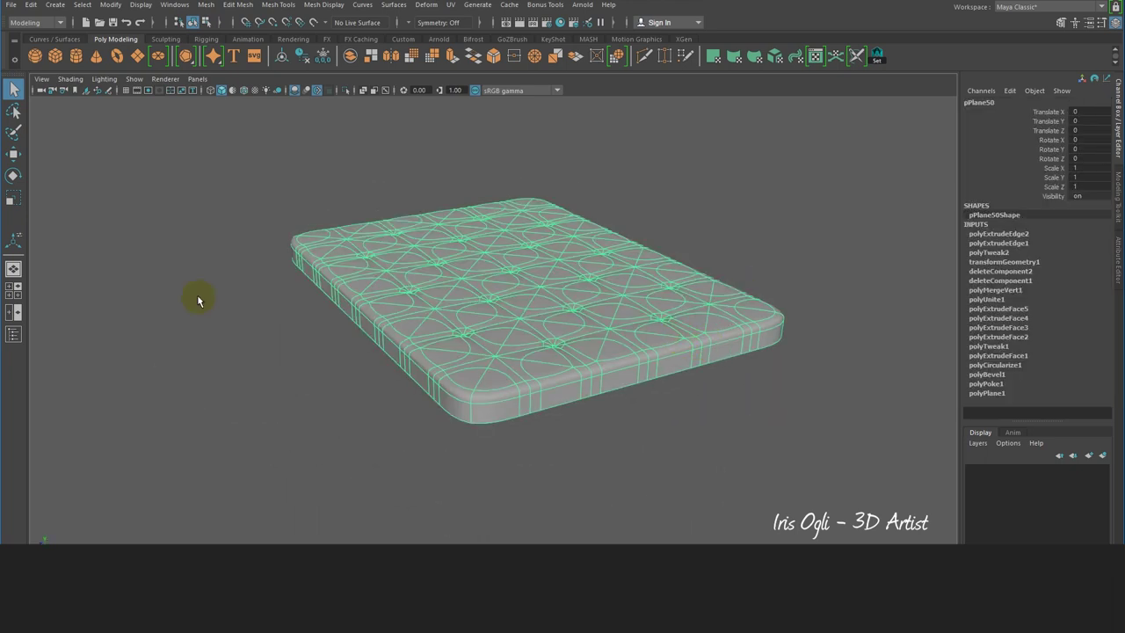
pyautogui.click(13, 154)
pyautogui.click(457, 224)
# - Raise the mattress above the grid and mirror it along Y into a two-sided slab
pyautogui.click(126, 91)
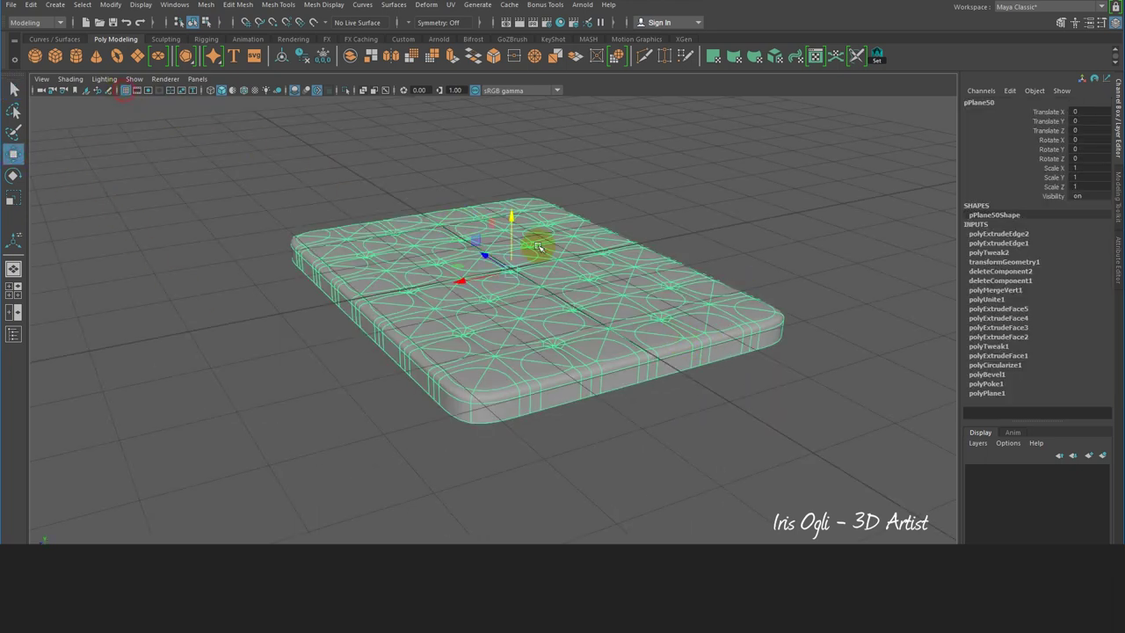
pyautogui.moveTo(505, 221); pyautogui.dragTo(512, 176)
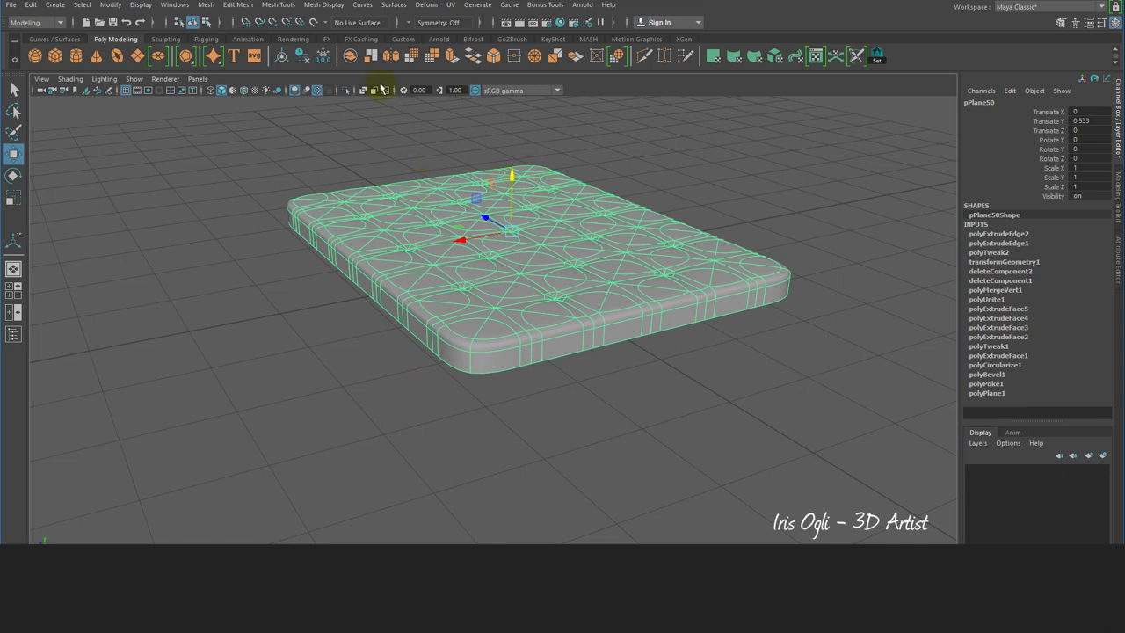
pyautogui.click(391, 55)
pyautogui.click(810, 373)
pyautogui.click(816, 393)
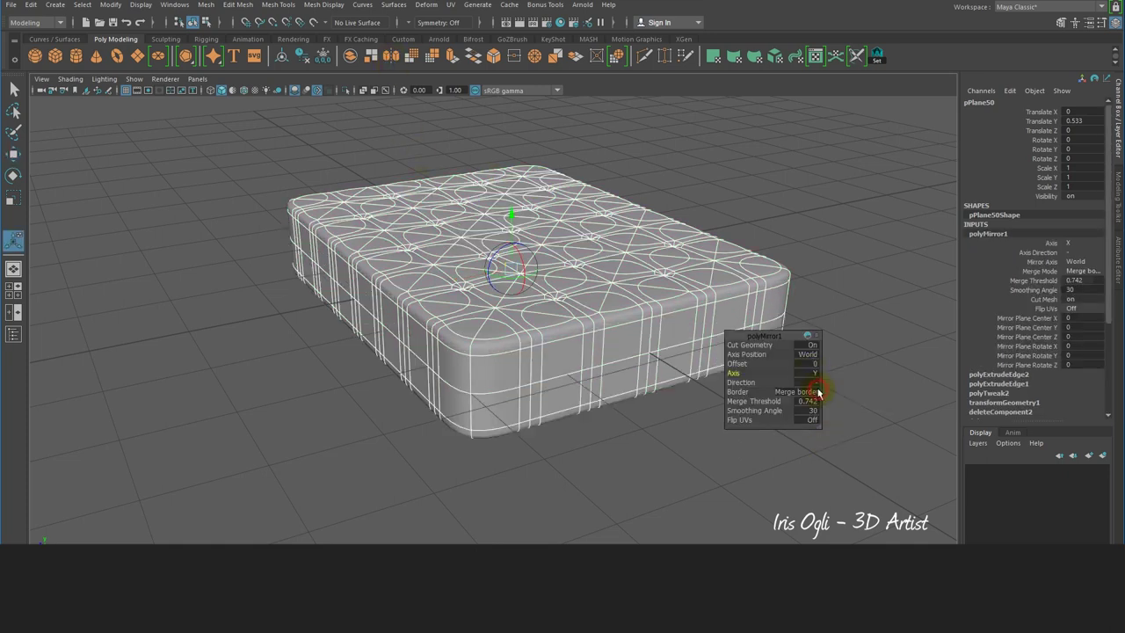
pyautogui.moveTo(514, 215); pyautogui.dragTo(589, 301)
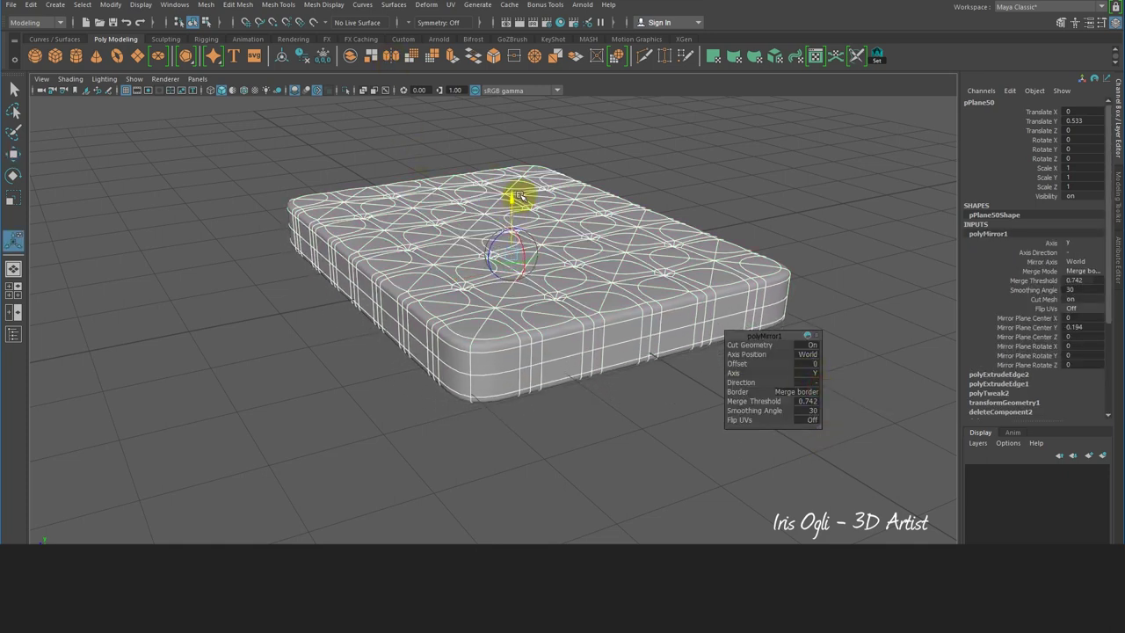
pyautogui.click(718, 202)
pyautogui.moveTo(720, 352)
pyautogui.keyDown('alt'); pyautogui.mouseDown()
pyautogui.moveTo(749, 354)
pyautogui.moveTo(642, 423)
pyautogui.mouseUp(); pyautogui.keyUp('alt')
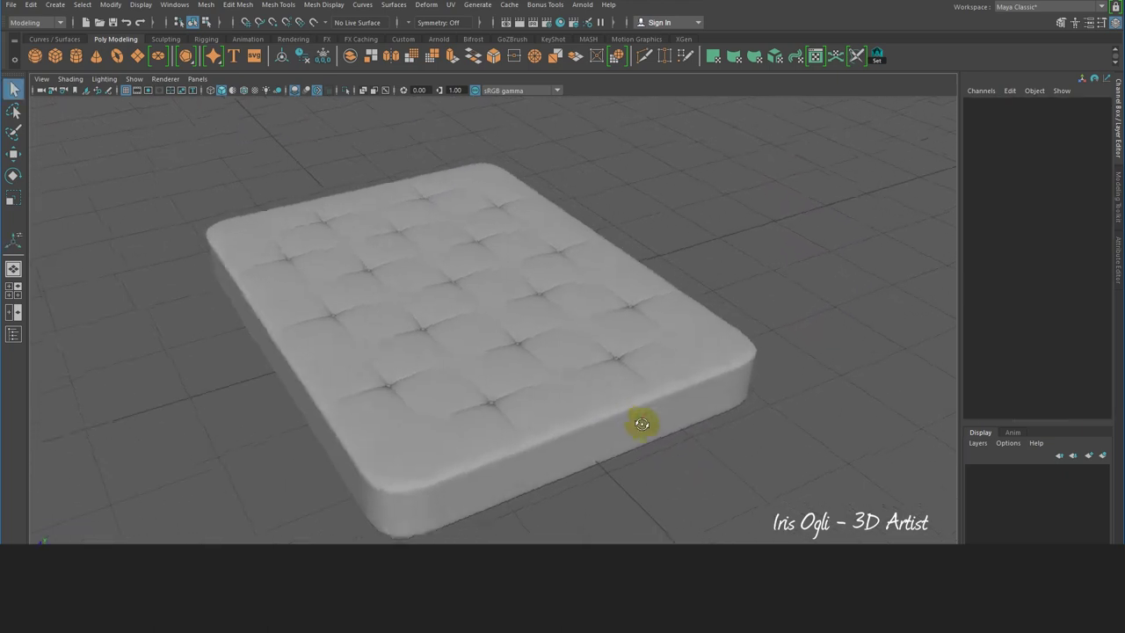
pyautogui.click(575, 336)
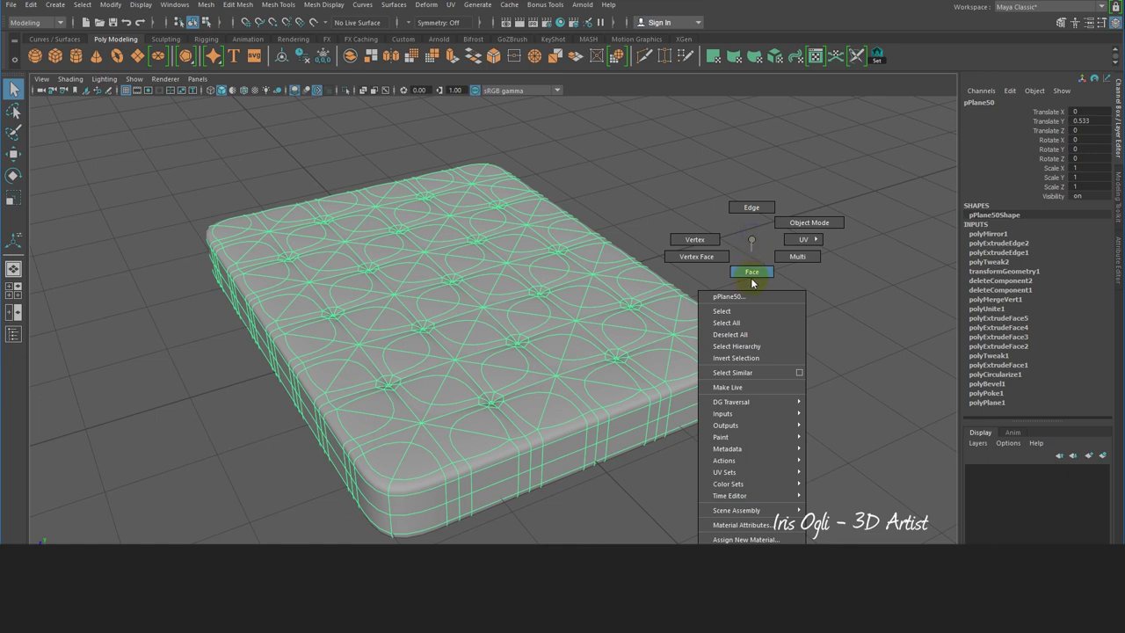
# - Extrude the side face loop into a band with set thickness around the mattress
pyautogui.moveTo(752, 243); pyautogui.dragTo(747, 276, button='right')
pyautogui.click(490, 466)
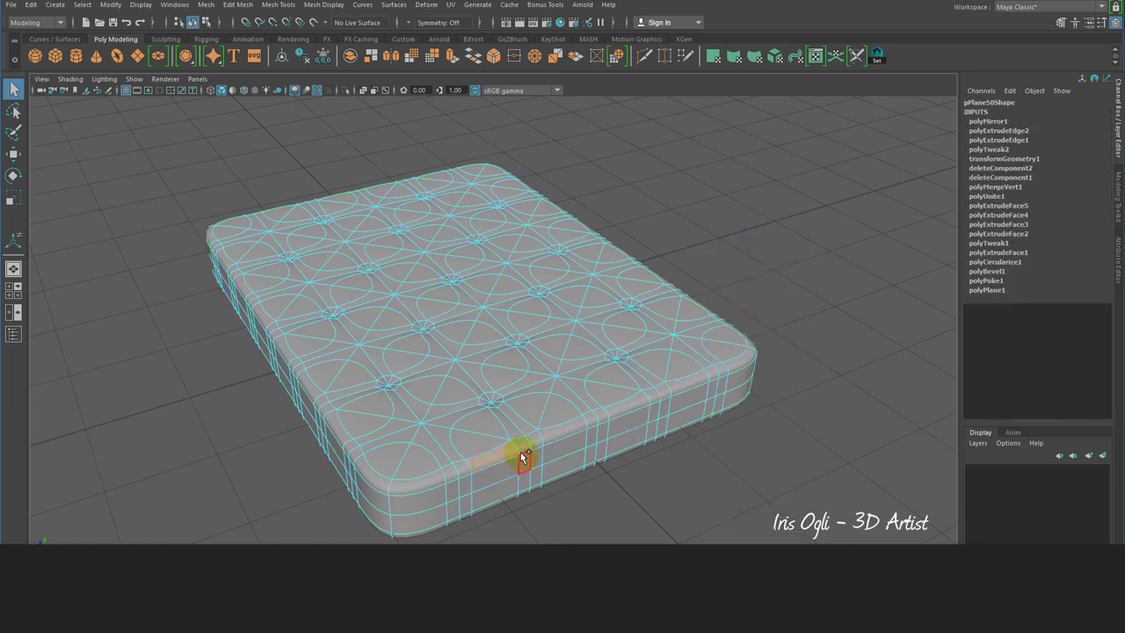
pyautogui.doubleClick(522, 449)
pyautogui.hotkey('ctrl', 'e')
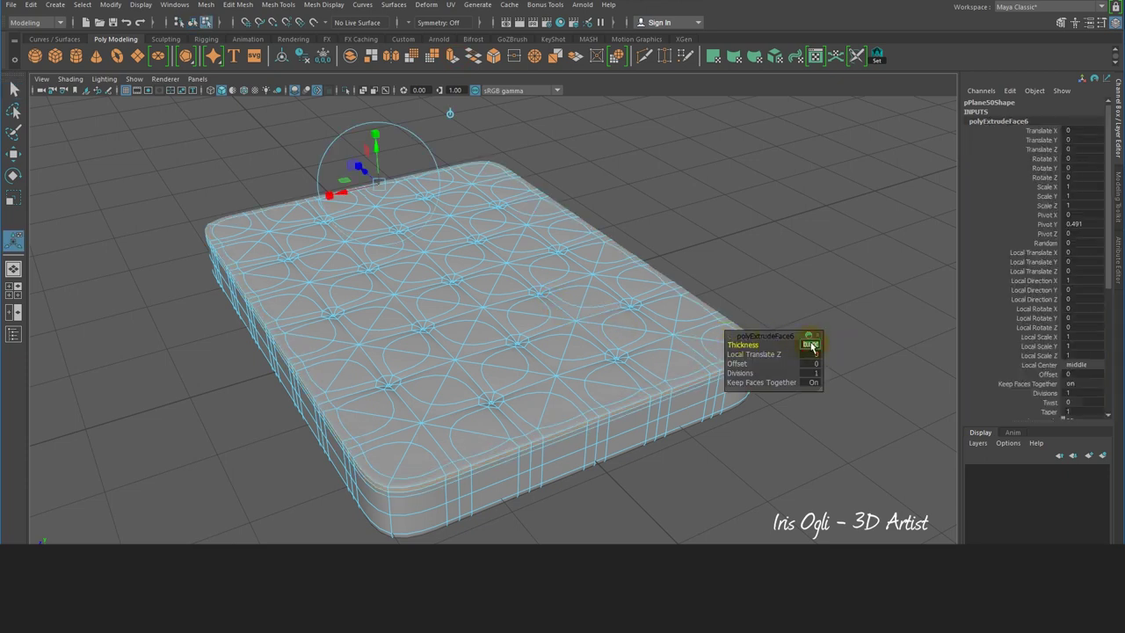
pyautogui.press('Return')
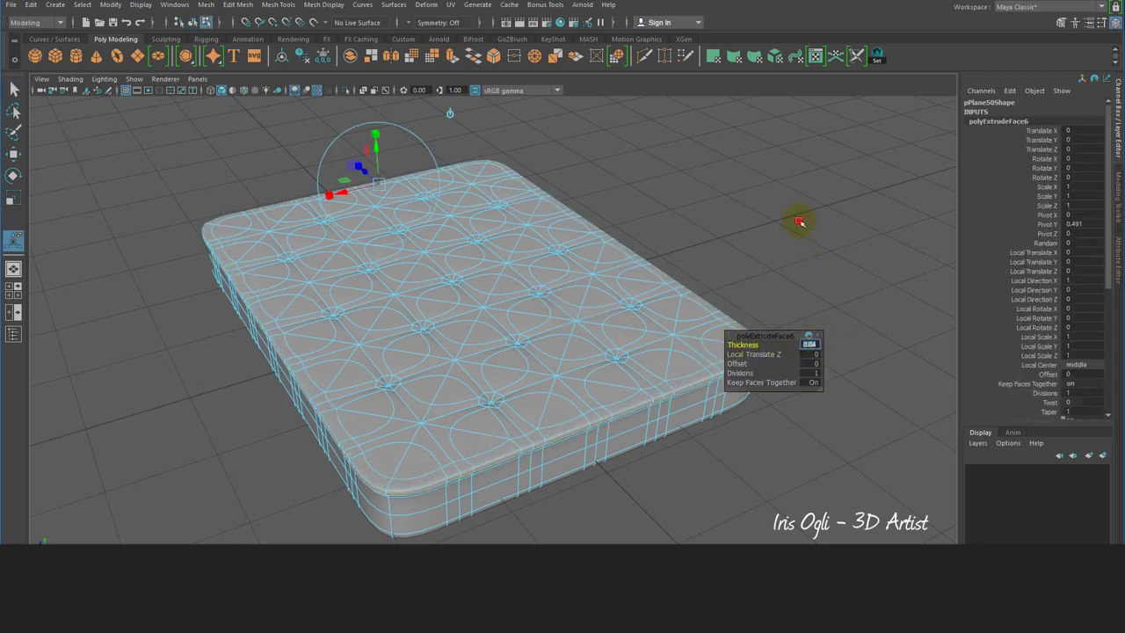
pyautogui.click(799, 221)
pyautogui.moveTo(729, 342); pyautogui.dragTo(779, 264, button='right')
pyautogui.press('q')
# - Push all mattress vertices 0.033 outward along local Z with Edit Mesh > Transform
pyautogui.keyDown('alt'); pyautogui.moveTo(735, 354); pyautogui.dragTo(760, 335, button='middle'); pyautogui.keyUp('alt')
pyautogui.moveTo(760, 334)
pyautogui.keyDown('alt'); pyautogui.mouseDown()
pyautogui.moveTo(765, 326)
pyautogui.moveTo(713, 339)
pyautogui.mouseUp(); pyautogui.keyUp('alt')
pyautogui.scroll(2, 713, 346)
pyautogui.scroll(3, 715, 351)
pyautogui.scroll(3, 732, 383)
pyautogui.click(681, 373)
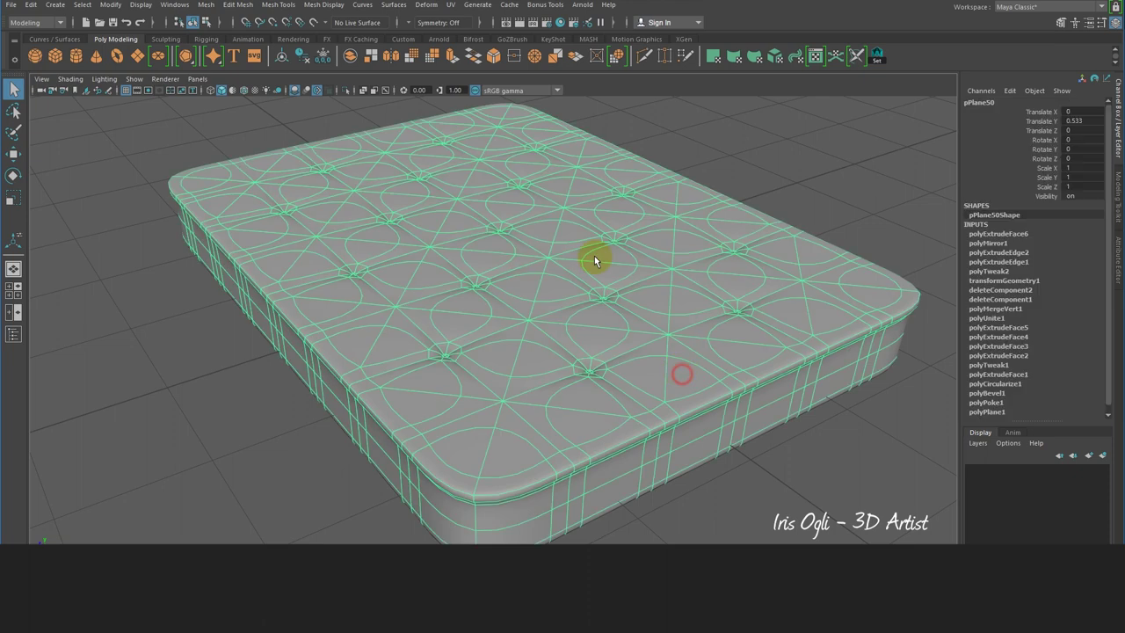
pyautogui.click(236, 7)
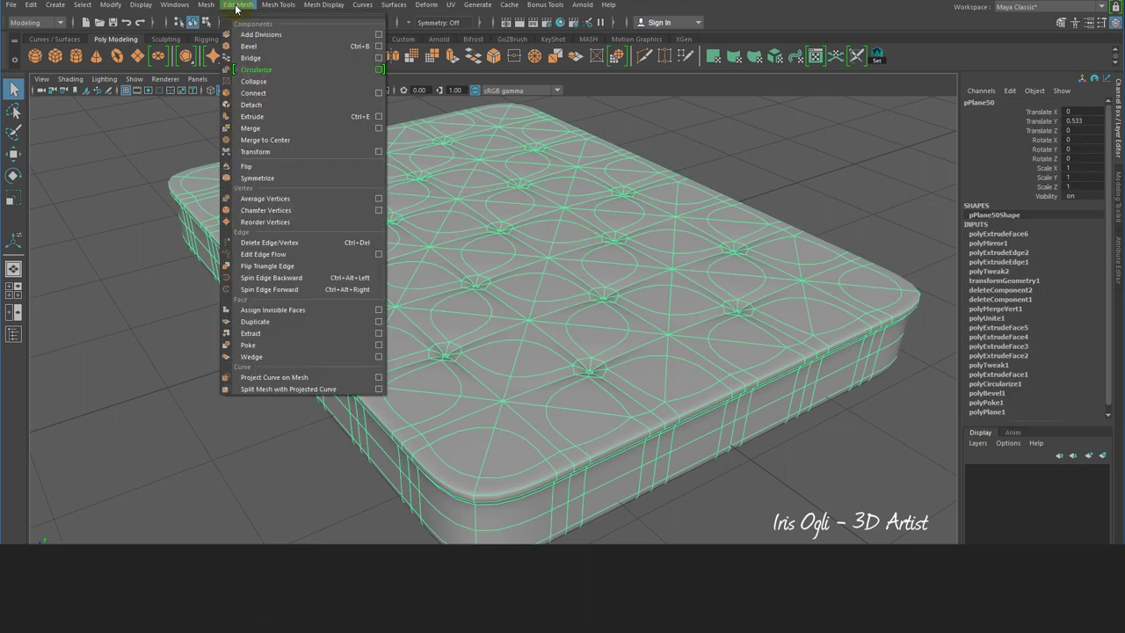
pyautogui.click(254, 151)
pyautogui.click(270, 245)
pyautogui.moveTo(267, 242); pyautogui.dragTo(264, 244)
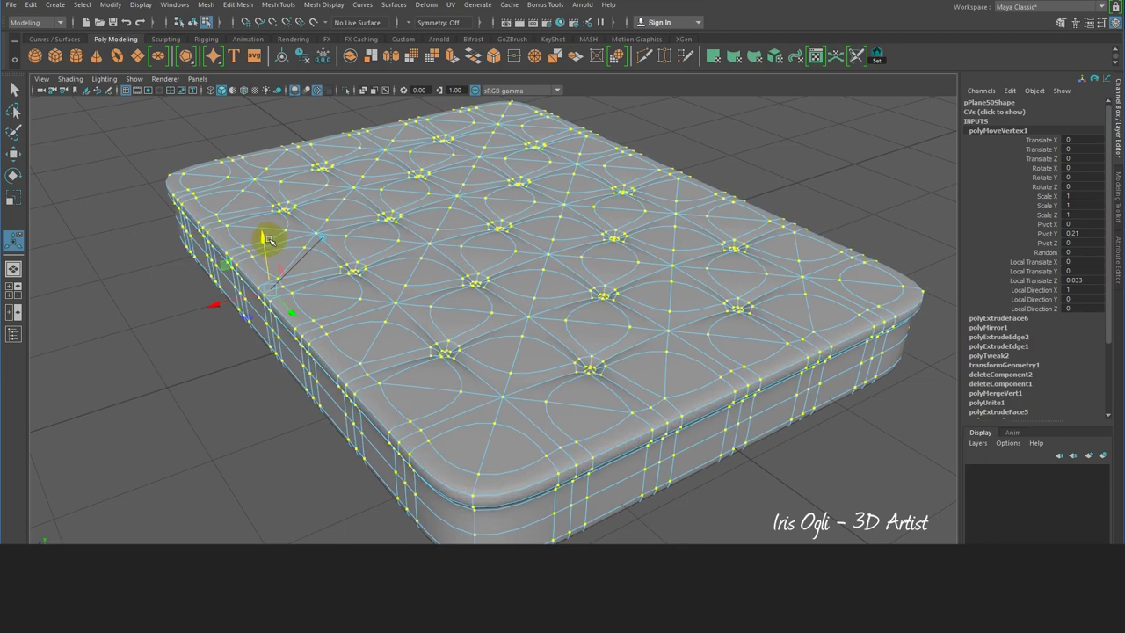
pyautogui.press('q')
pyautogui.press('F8')
pyautogui.click(189, 392)
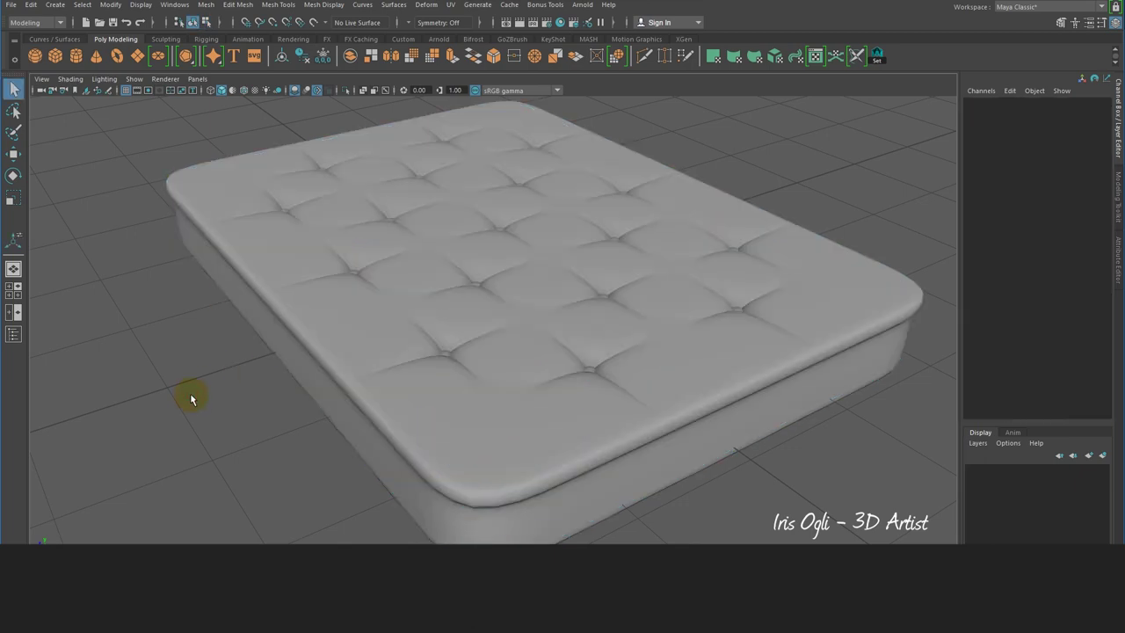
pyautogui.click(369, 378)
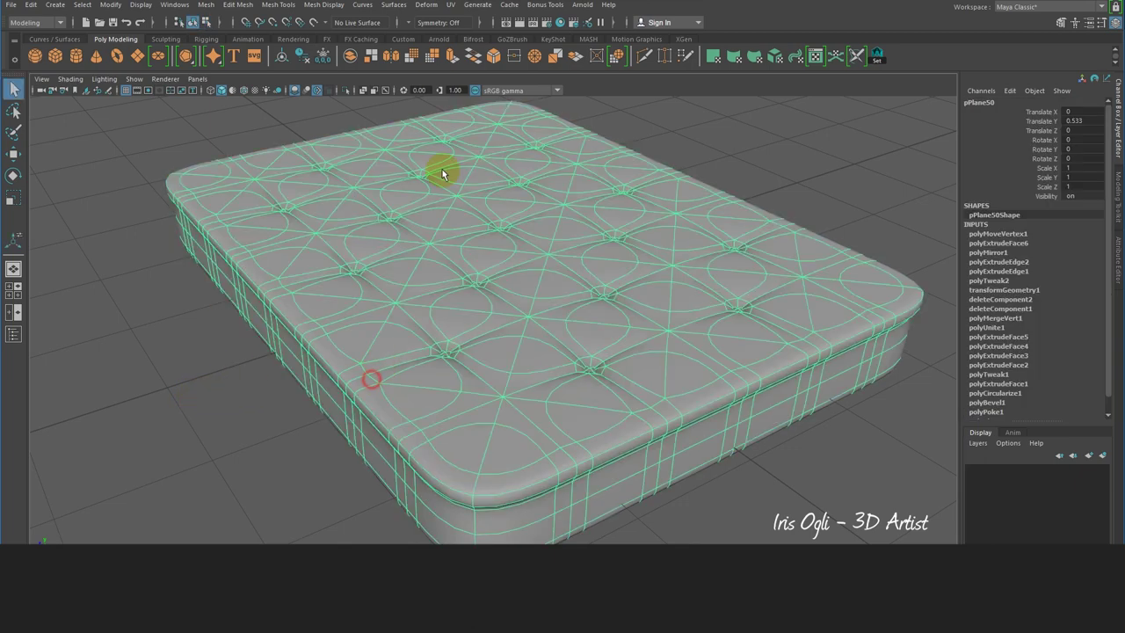
# - Mirror the mattress along Y again with the mirror plane centre Y at 0.24
pyautogui.click(392, 56)
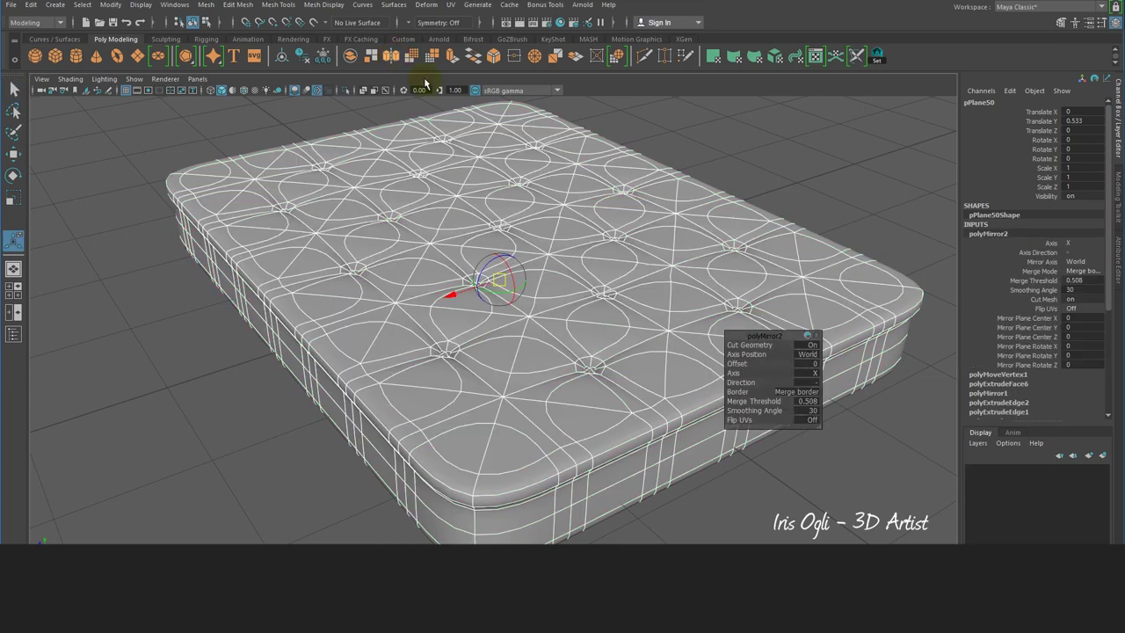
pyautogui.click(814, 374)
pyautogui.click(826, 392)
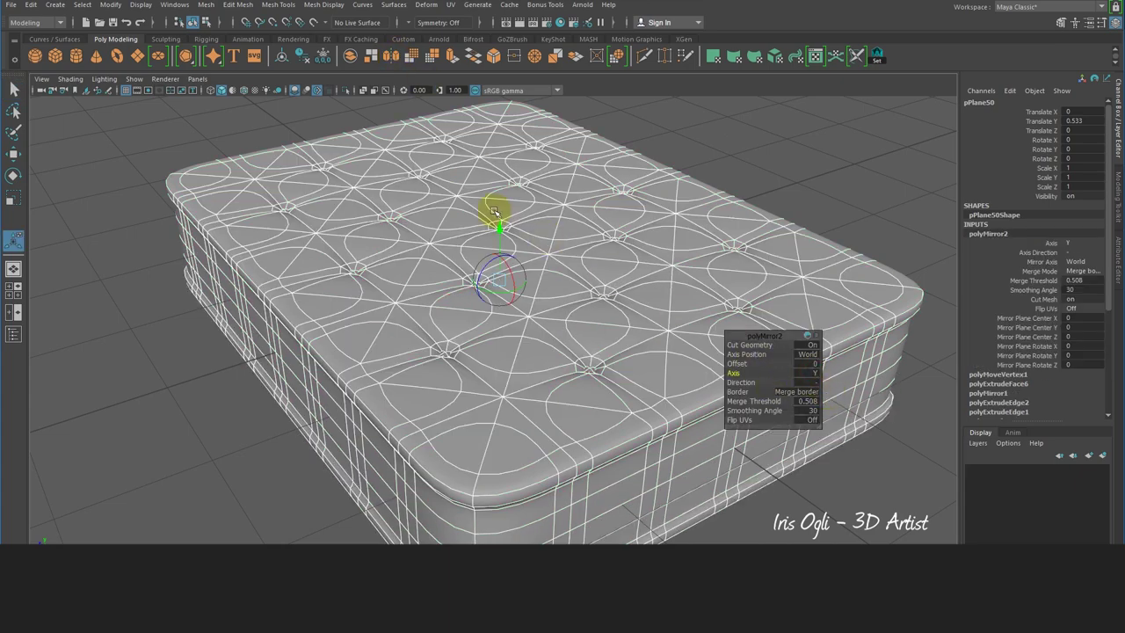
pyautogui.moveTo(498, 228); pyautogui.dragTo(501, 201)
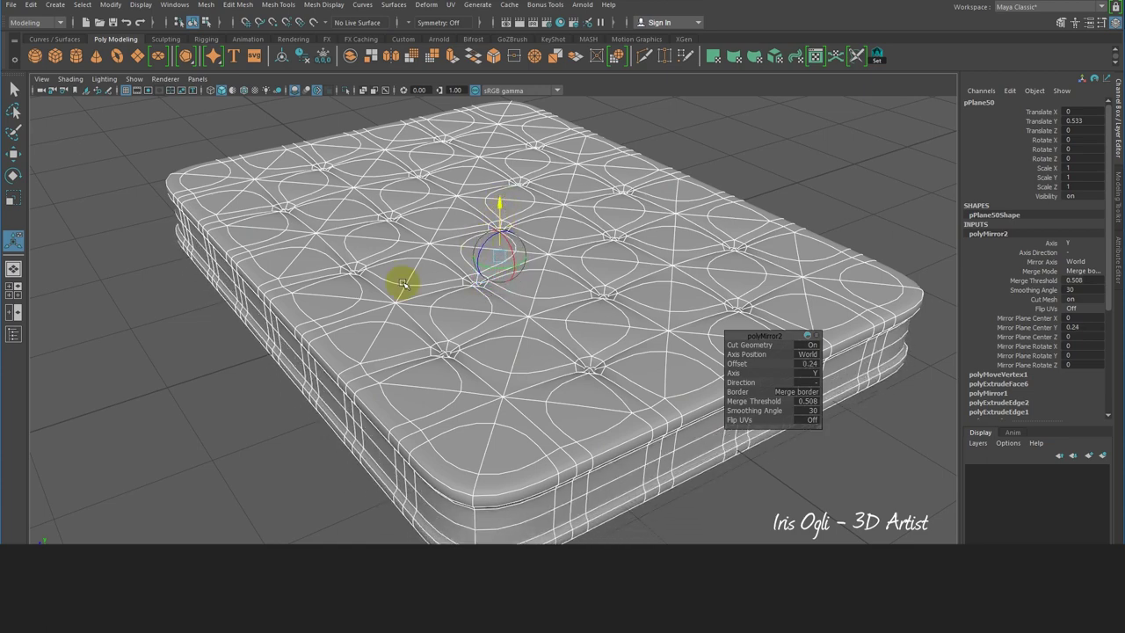
pyautogui.press('q')
pyautogui.click(221, 432)
pyautogui.scroll(-3, 571, 436)
pyautogui.moveTo(594, 447)
pyautogui.keyDown('alt'); pyautogui.mouseDown()
pyautogui.moveTo(666, 459)
pyautogui.moveTo(588, 454)
pyautogui.moveTo(586, 440)
pyautogui.mouseUp(); pyautogui.keyUp('alt')
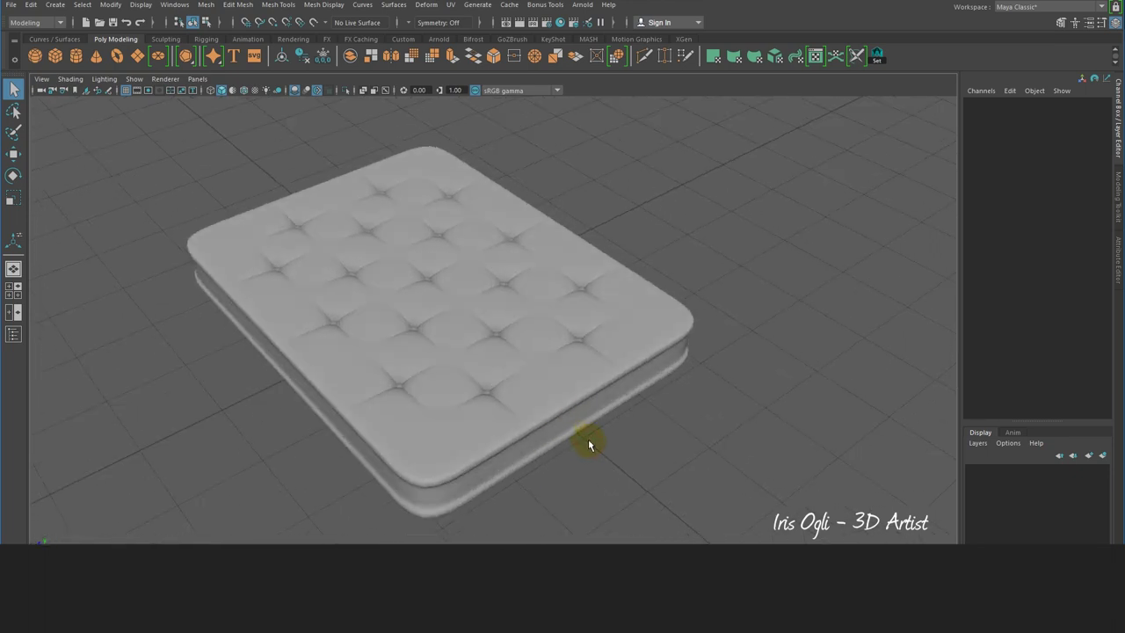
pyautogui.click(531, 404)
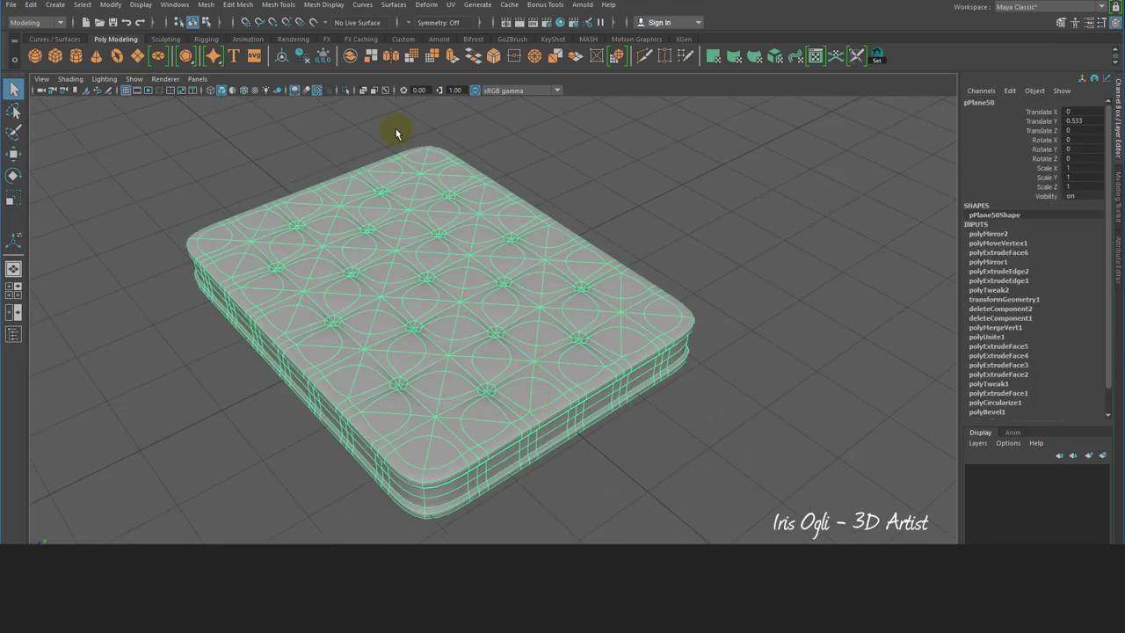
# - Smooth the mattress, delete its history, and preview the result in smooth mode
pyautogui.click(410, 58)
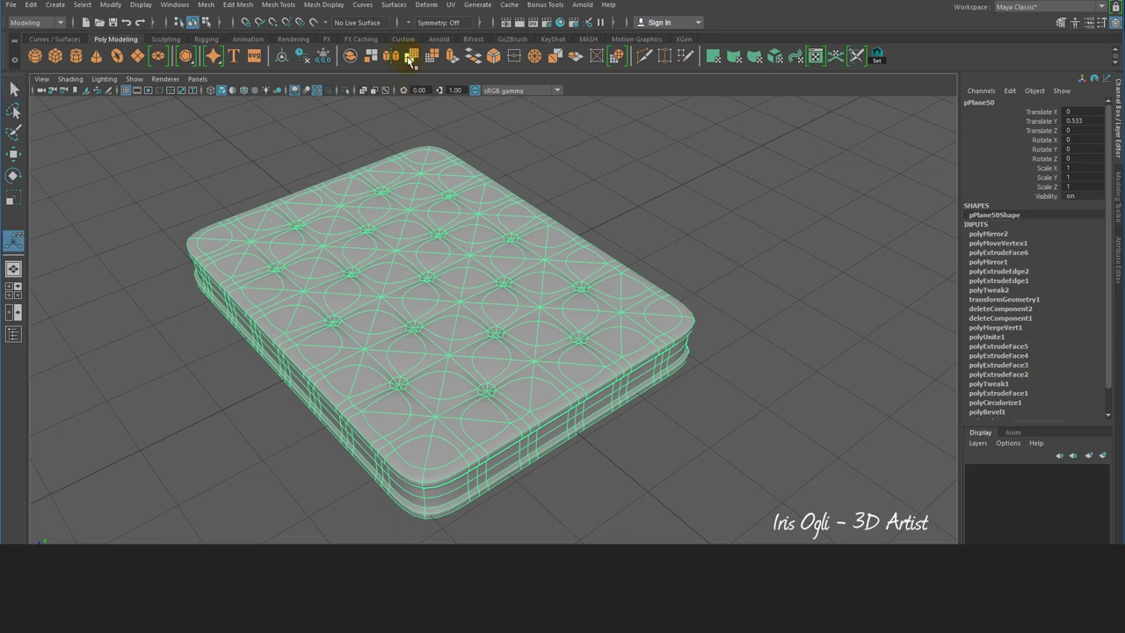
pyautogui.click(32, 6)
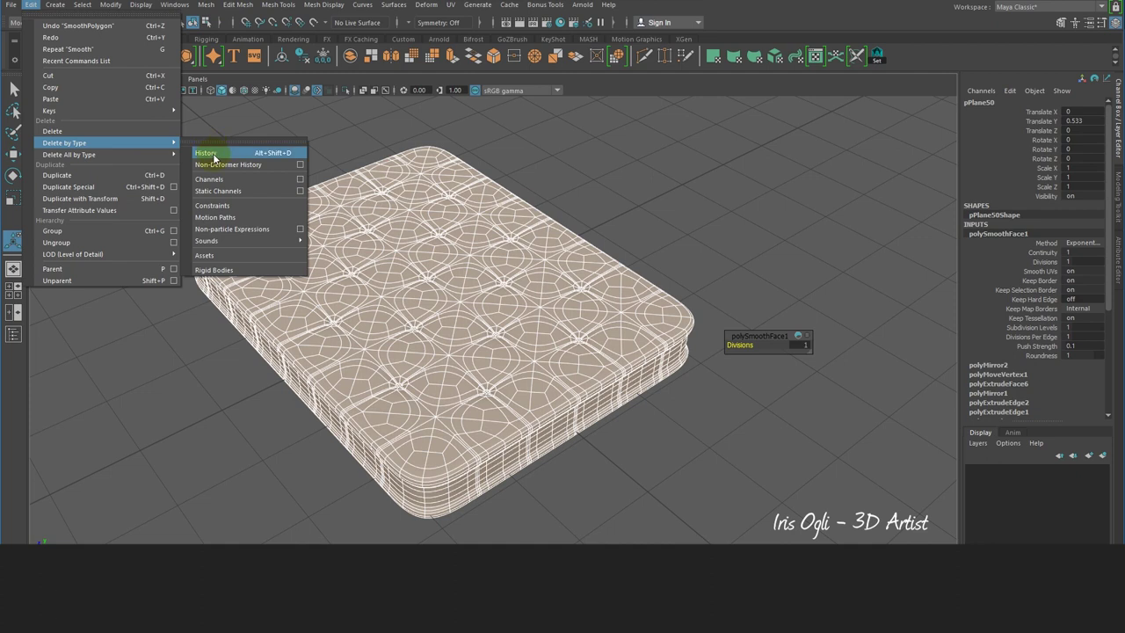
pyautogui.click(212, 156)
pyautogui.click(289, 141)
pyautogui.keyDown('alt'); pyautogui.moveTo(650, 404); pyautogui.dragTo(645, 394); pyautogui.keyUp('alt')
pyautogui.scroll(3, 648, 427)
pyautogui.scroll(-3, 645, 400)
pyautogui.scroll(2, 677, 455)
pyautogui.moveTo(677, 454)
pyautogui.keyDown('alt'); pyautogui.mouseDown()
pyautogui.moveTo(686, 444)
pyautogui.moveTo(673, 468)
pyautogui.moveTo(672, 448)
pyautogui.mouseUp(); pyautogui.keyUp('alt')
pyautogui.press('3')
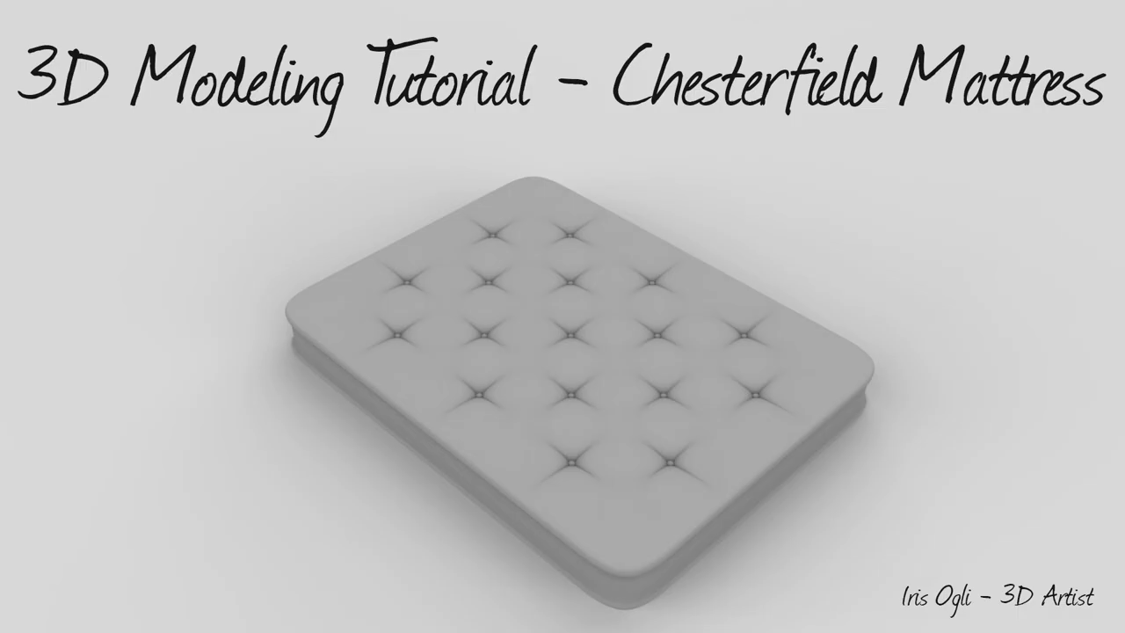